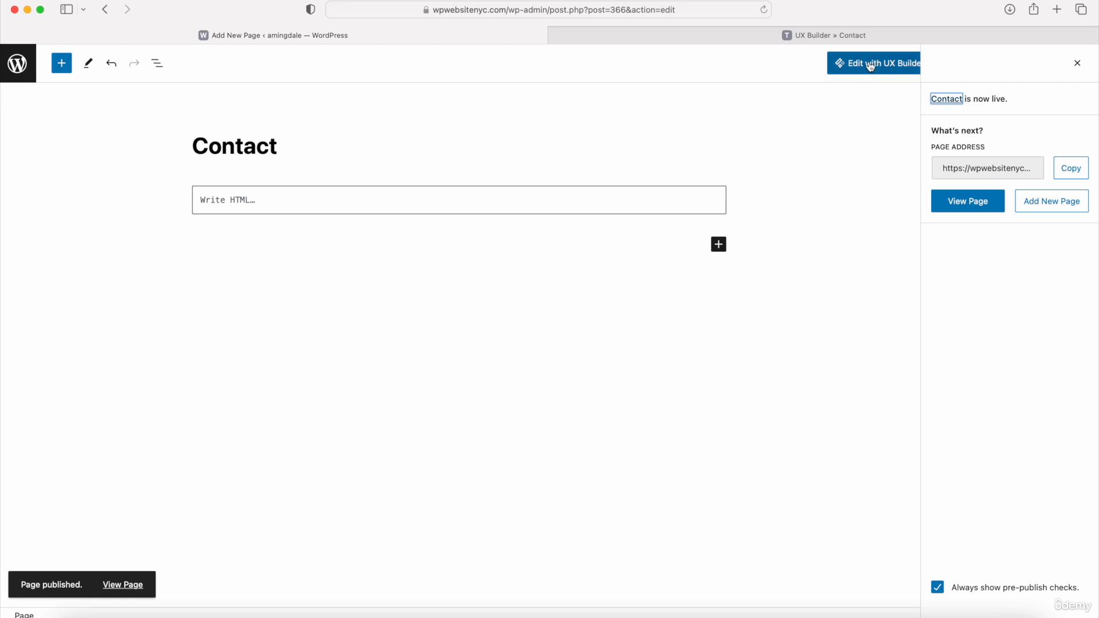
- Open the Contact page in UX Builder and add a banner using the saved Title preset
left_click(865, 67)
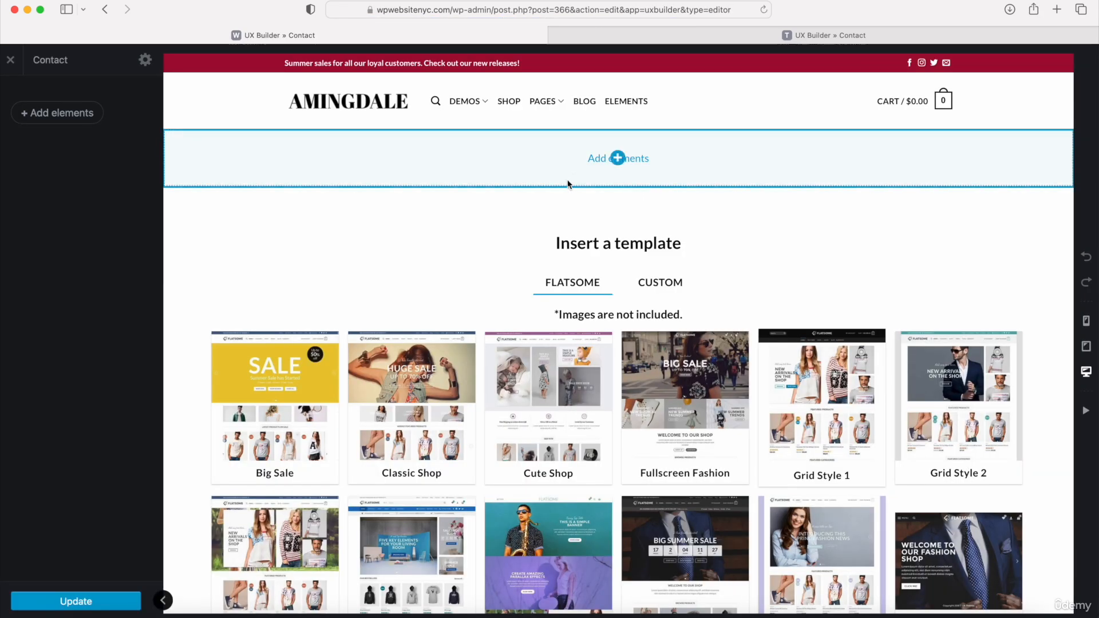
left_click(618, 159)
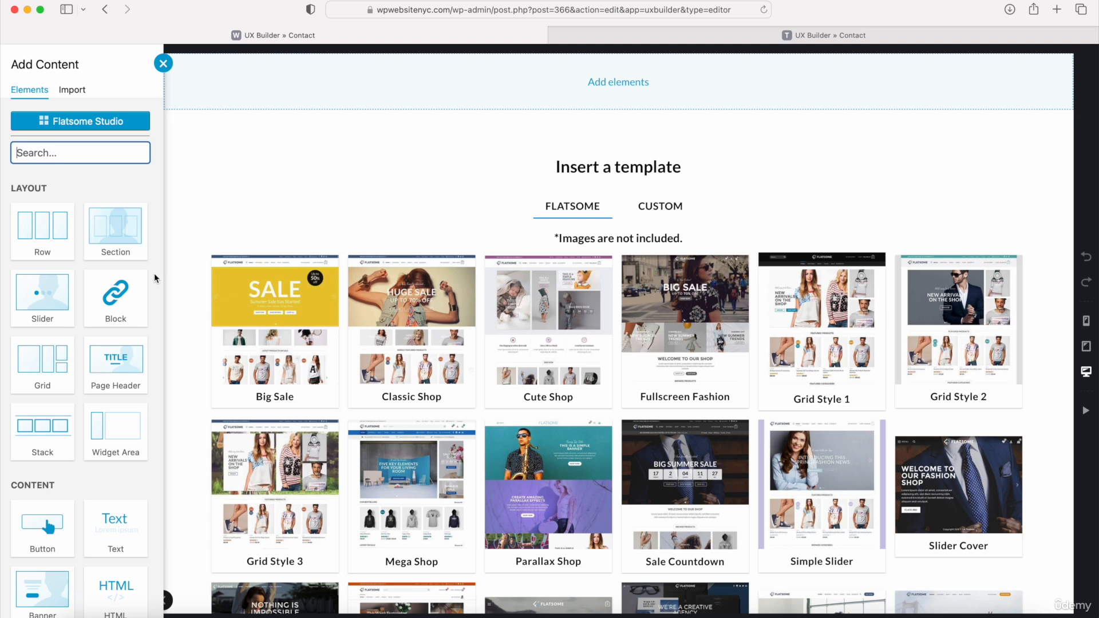
scroll(117, 294, "down", 4)
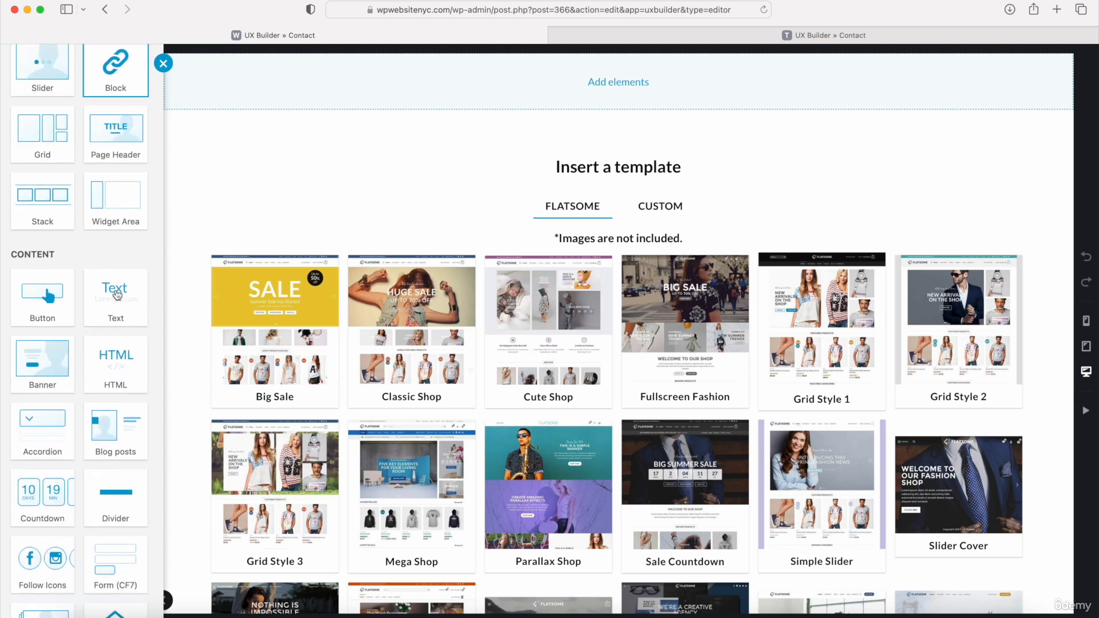
left_click(45, 360)
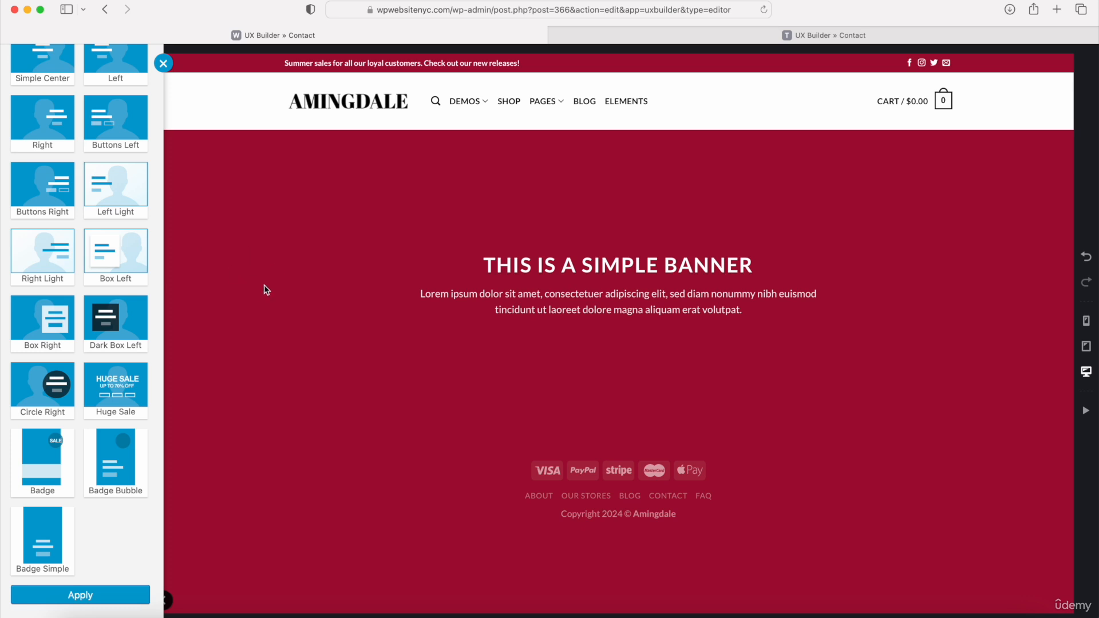
scroll(94, 332, "up", 3)
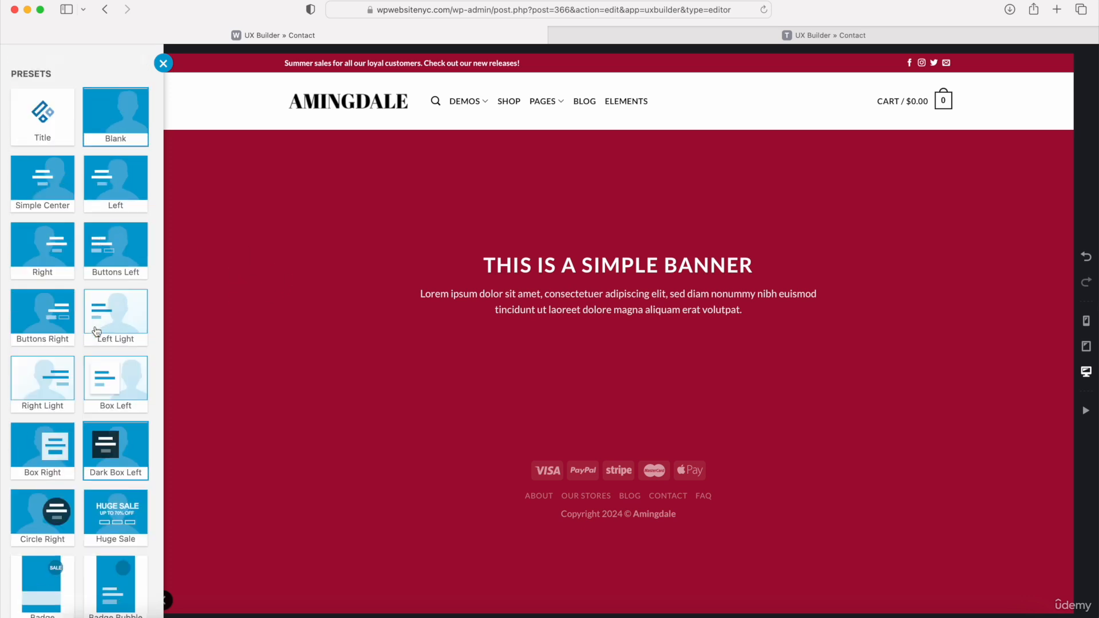
left_click(40, 113)
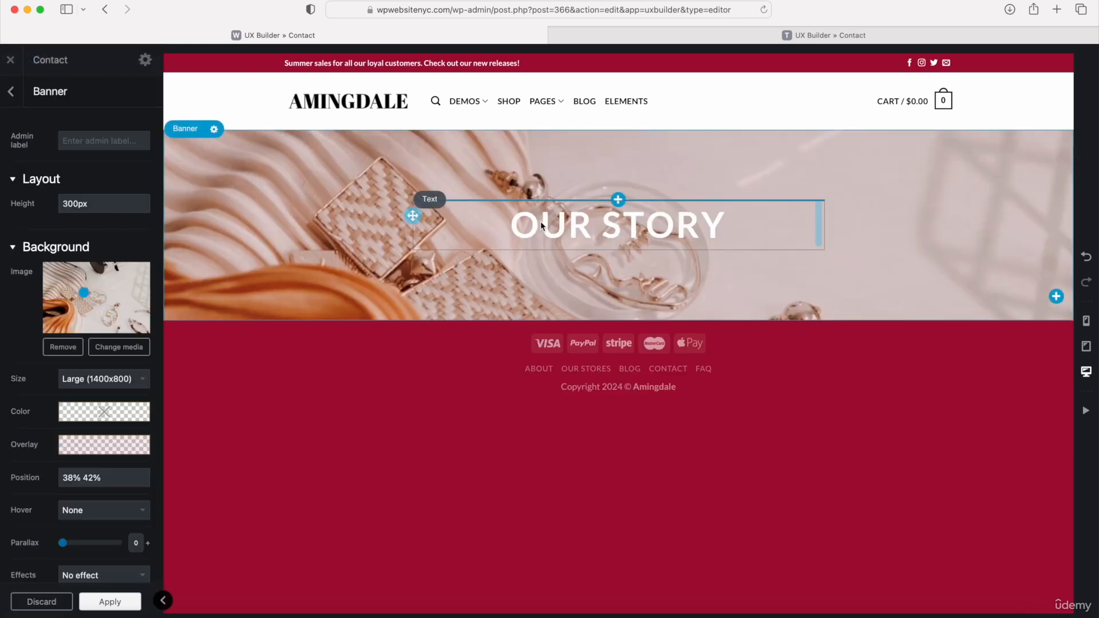
- Replace the banner's heading text with "Contact Us"
double_click(540, 222)
left_click_drag(171, 225, 29, 196)
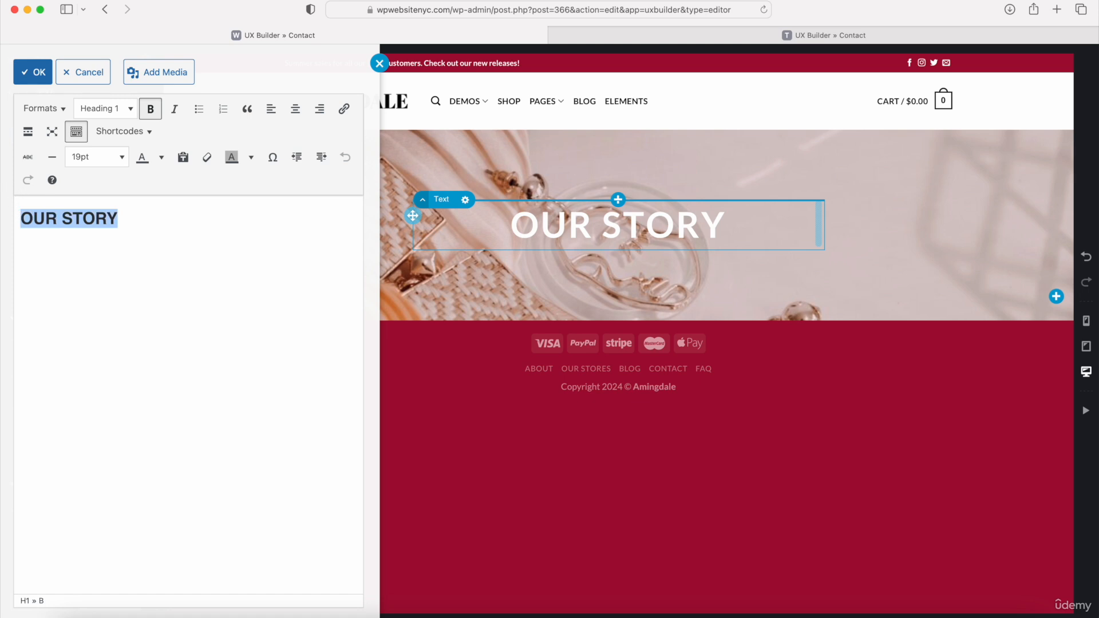
type("CONtact Us")
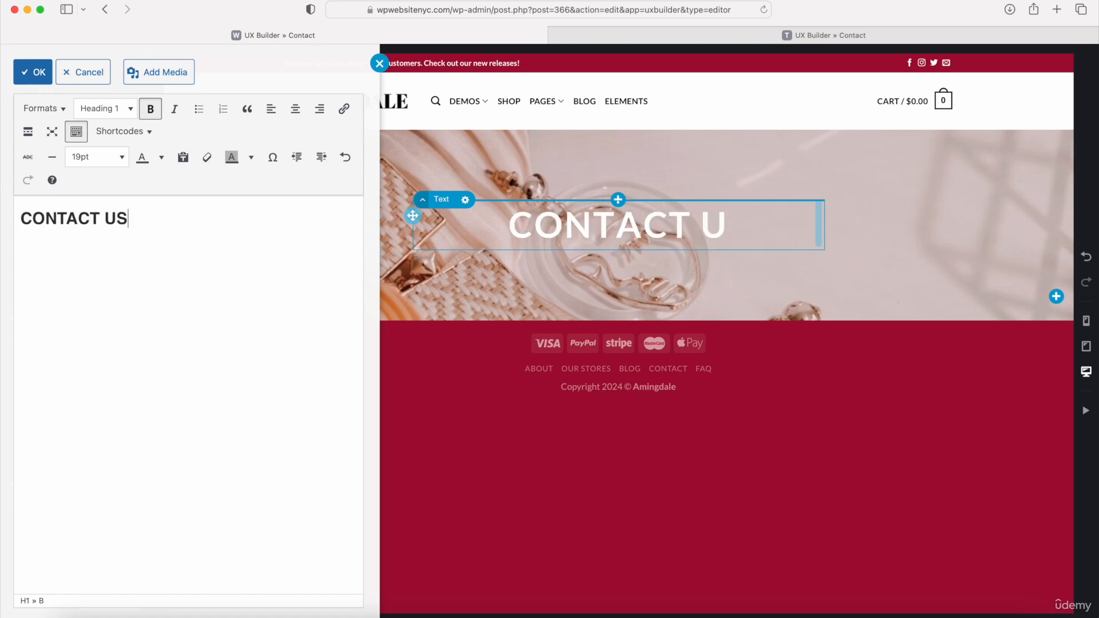
left_click(33, 72)
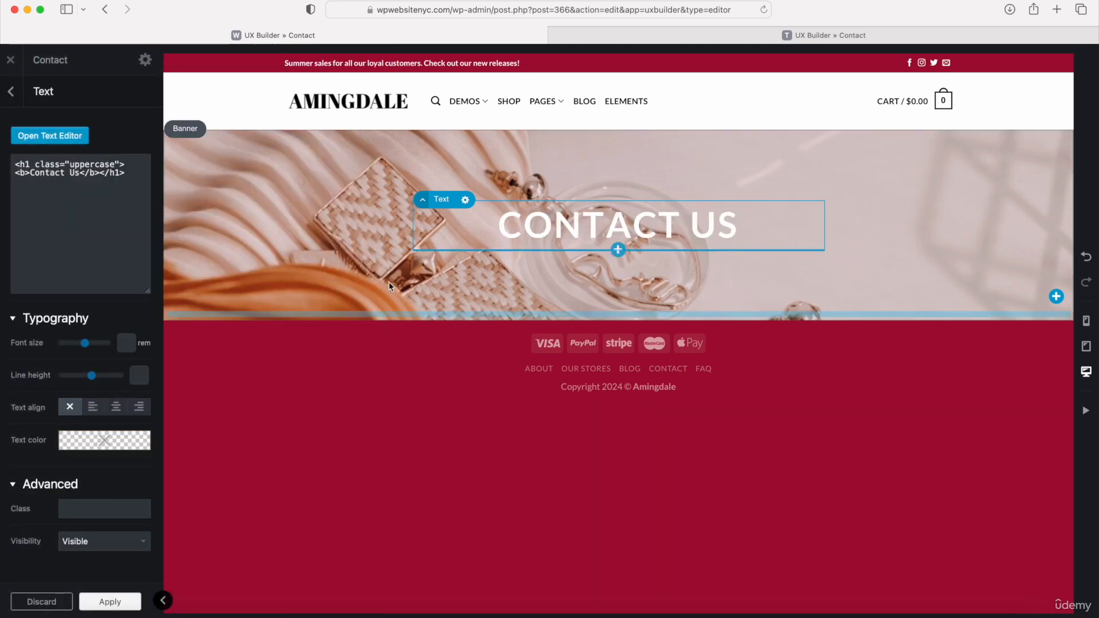
- Start adding an element below the banner and copy the full "Our Information" text from the reference Contact page in the other browser tab
left_click(618, 320)
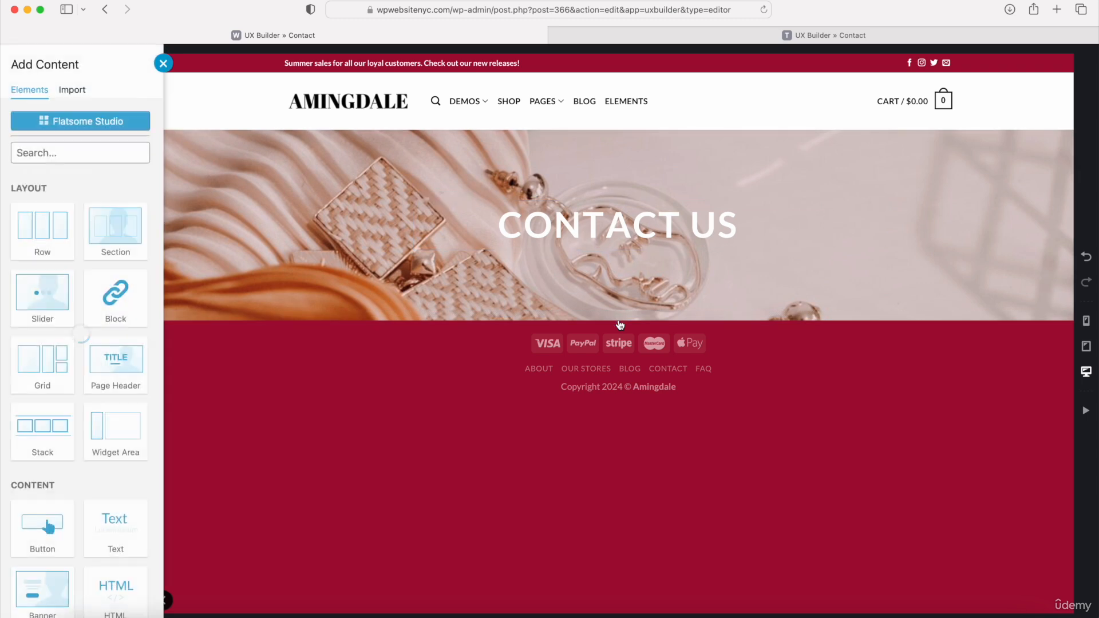
left_click(689, 40)
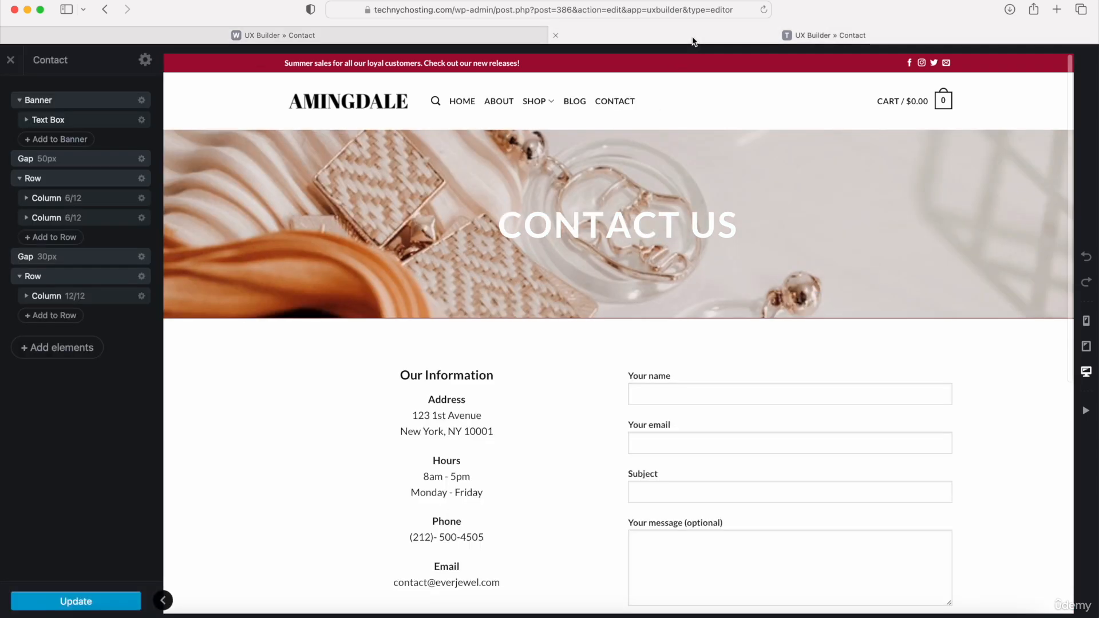
scroll(629, 229, "down", 3)
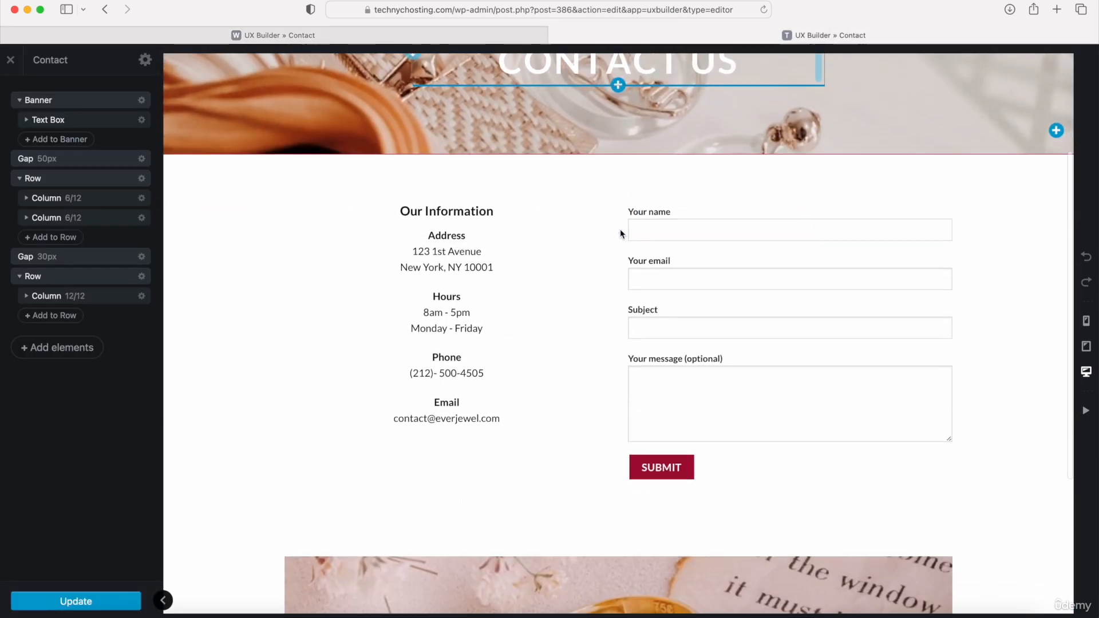
left_click(399, 216)
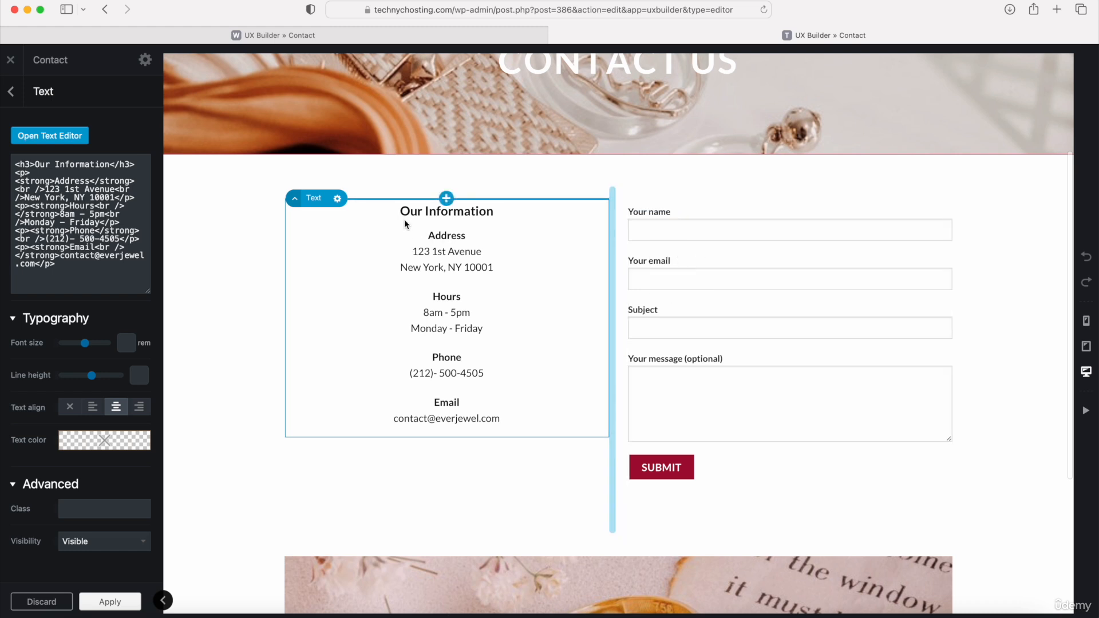
double_click(422, 252)
left_click_drag(146, 411, 55, 201)
key("super+c")
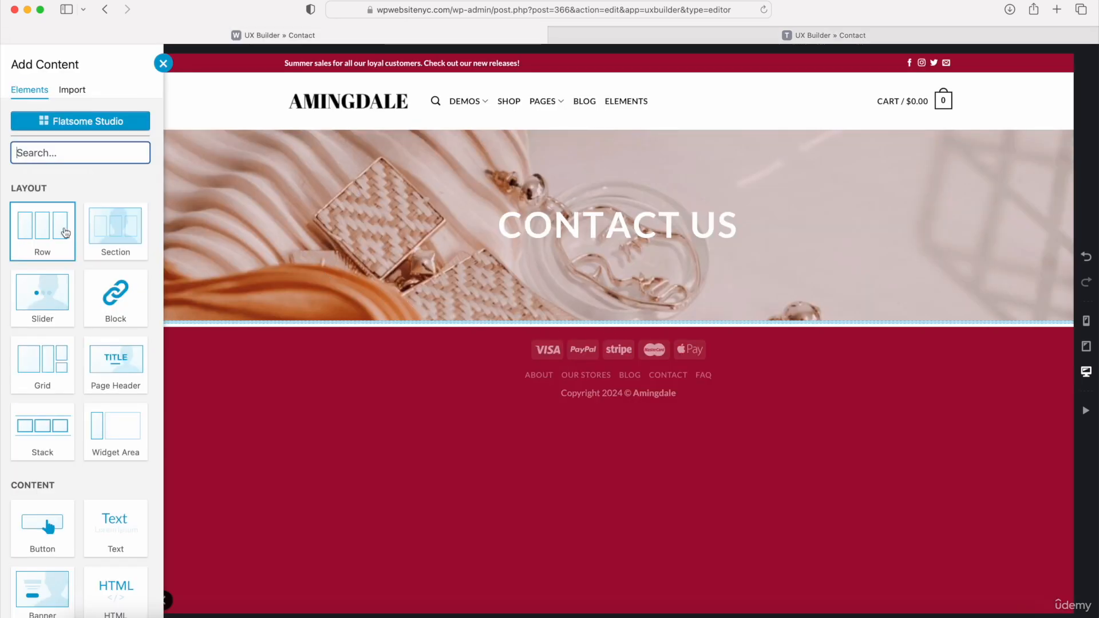
- Insert a row with the 2 Columns preset below the Contact Us banner
left_click(43, 239)
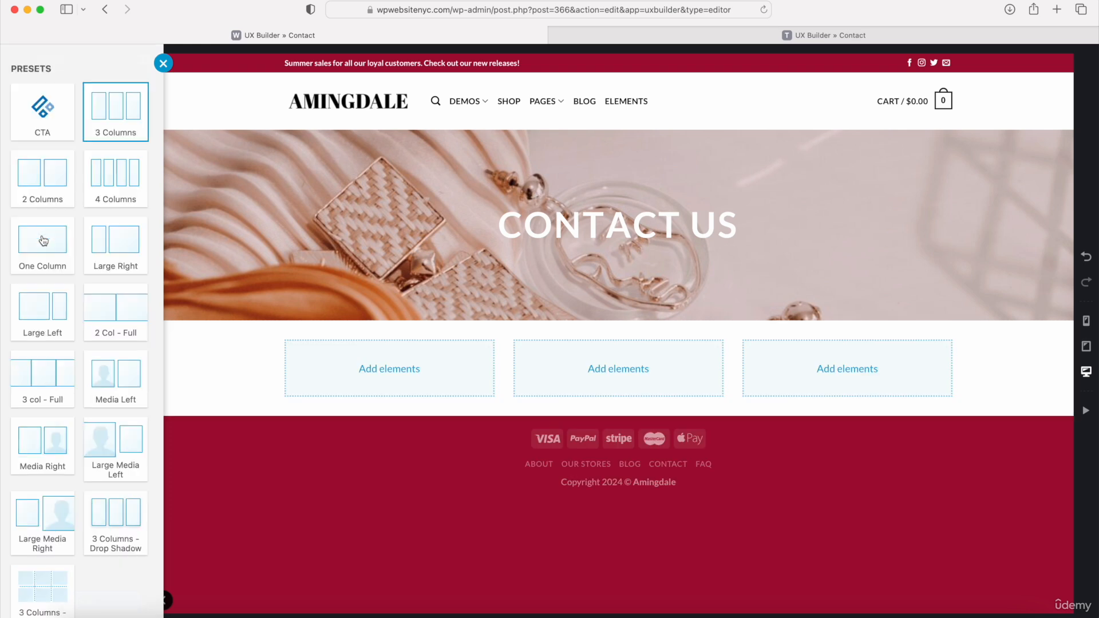
left_click(46, 183)
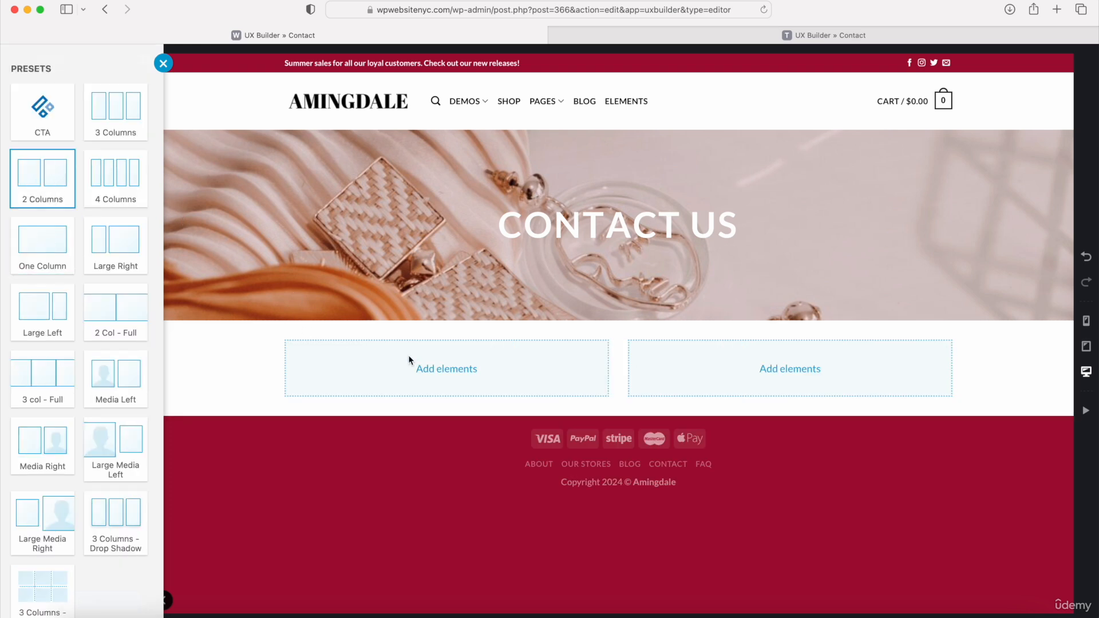
left_click(447, 369)
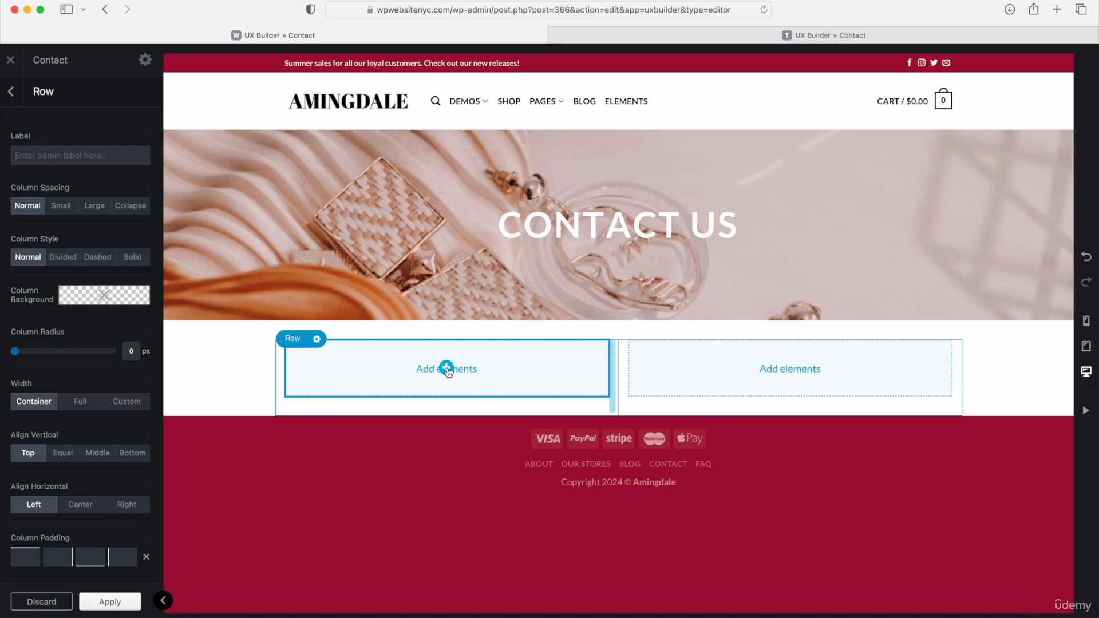
- Add a text element with the Paragraph preset to the row's left column
left_click(447, 368)
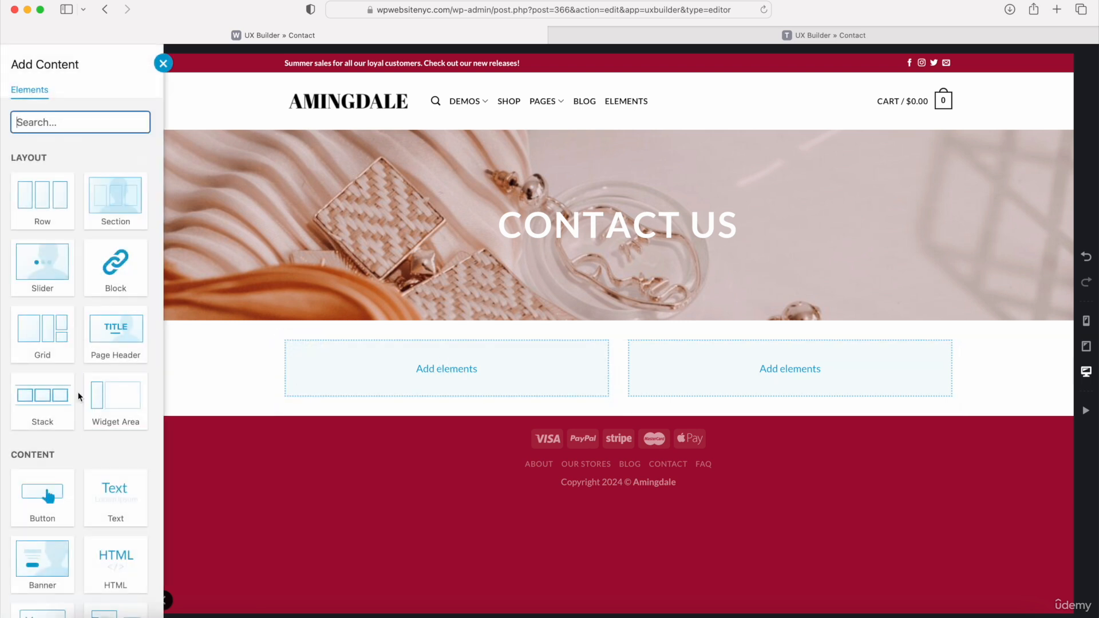
scroll(80, 396, "down", 3)
left_click(118, 376)
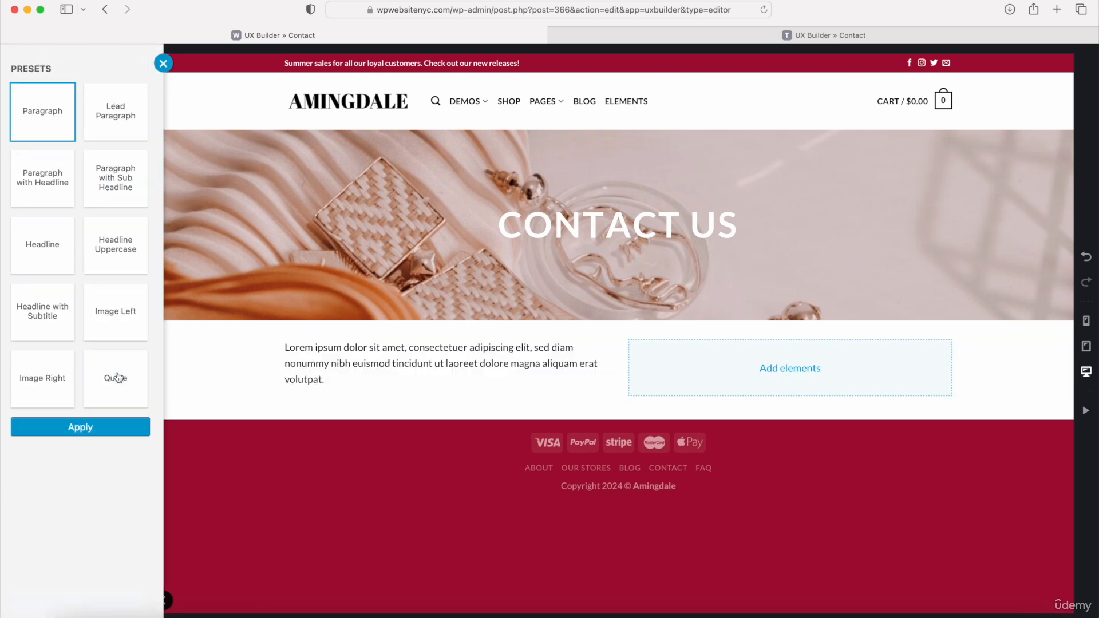
left_click(75, 428)
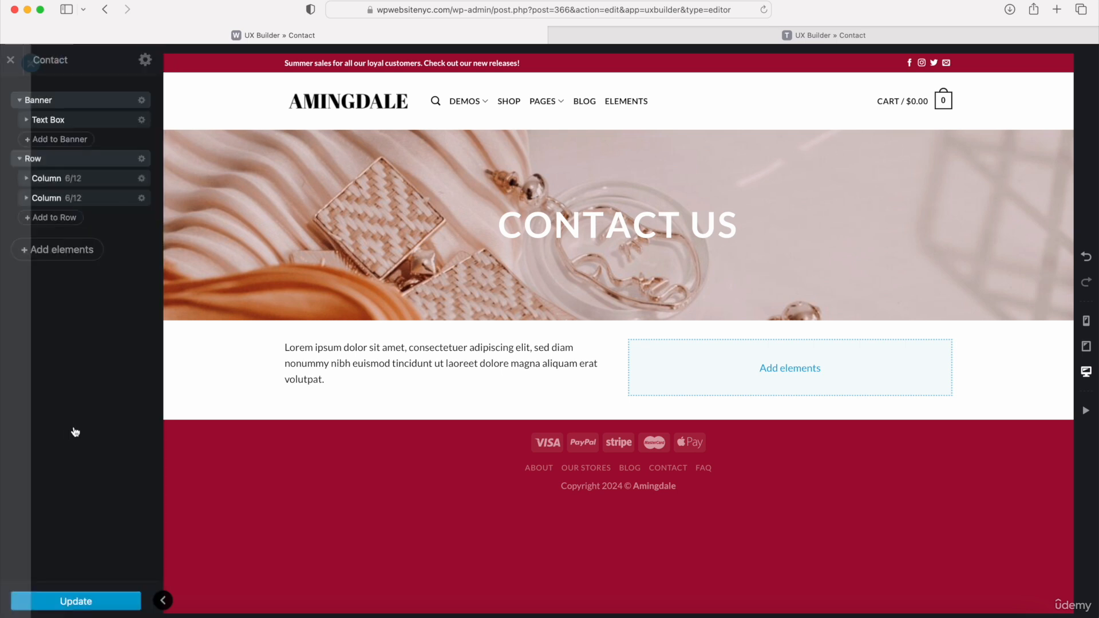
- Replace the left column's placeholder paragraph with the copied "Our Information" contact details
left_click(299, 375)
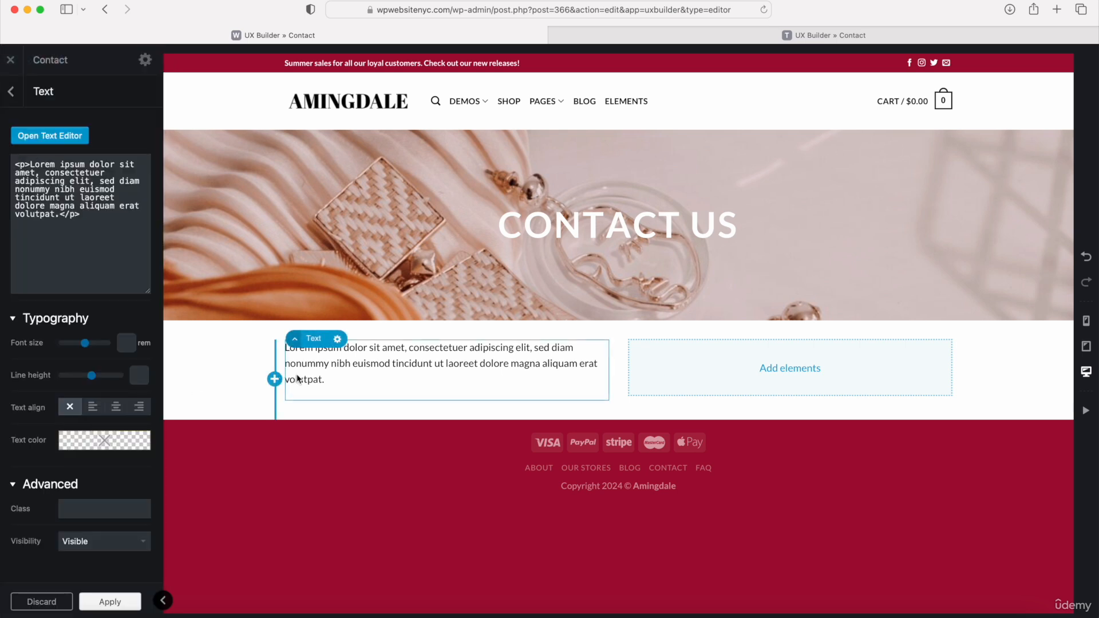
left_click(60, 140)
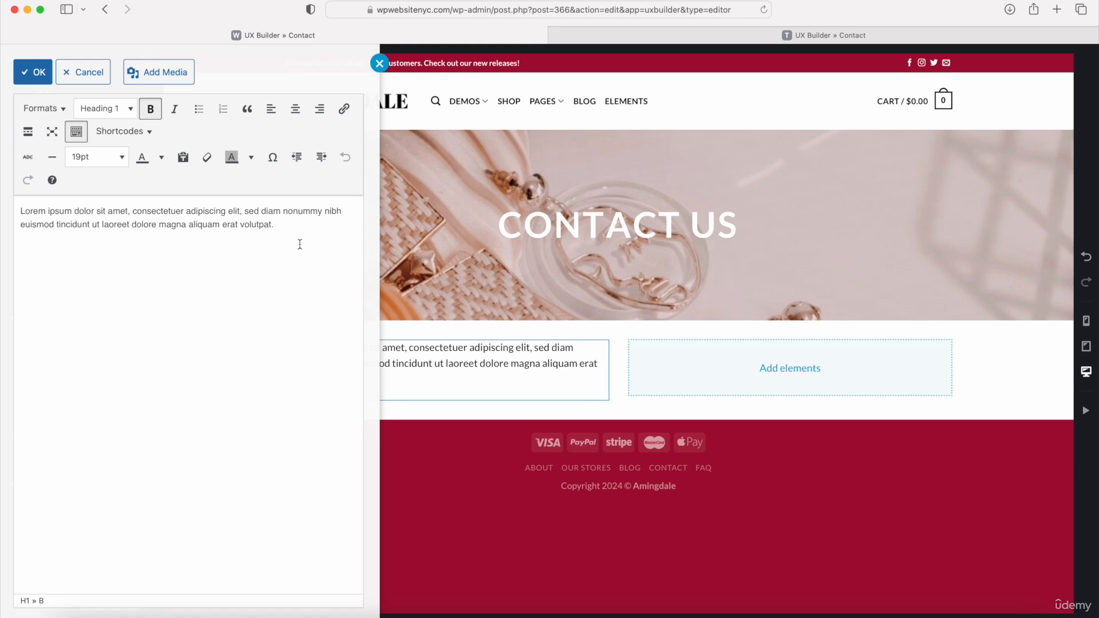
left_click_drag(300, 244, 107, 209)
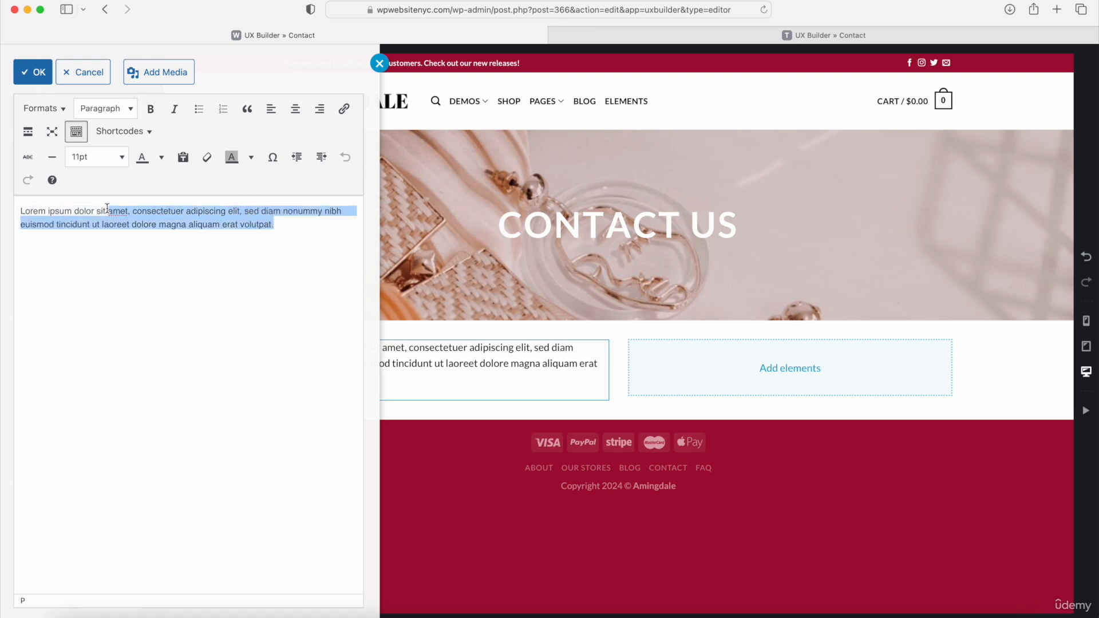
key("super+a")
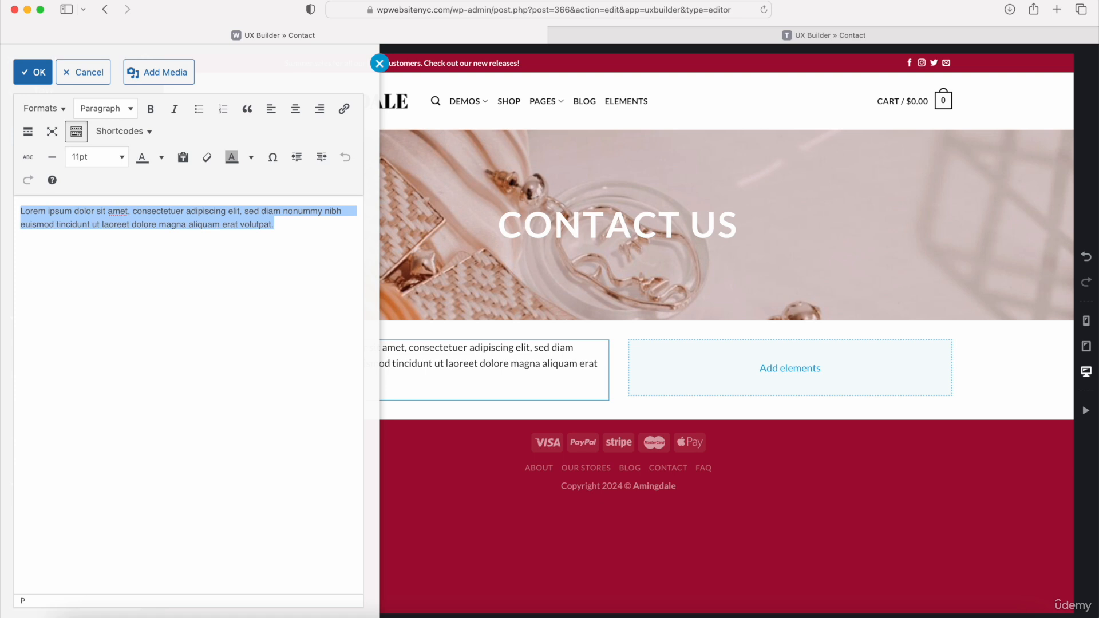
key("super+v")
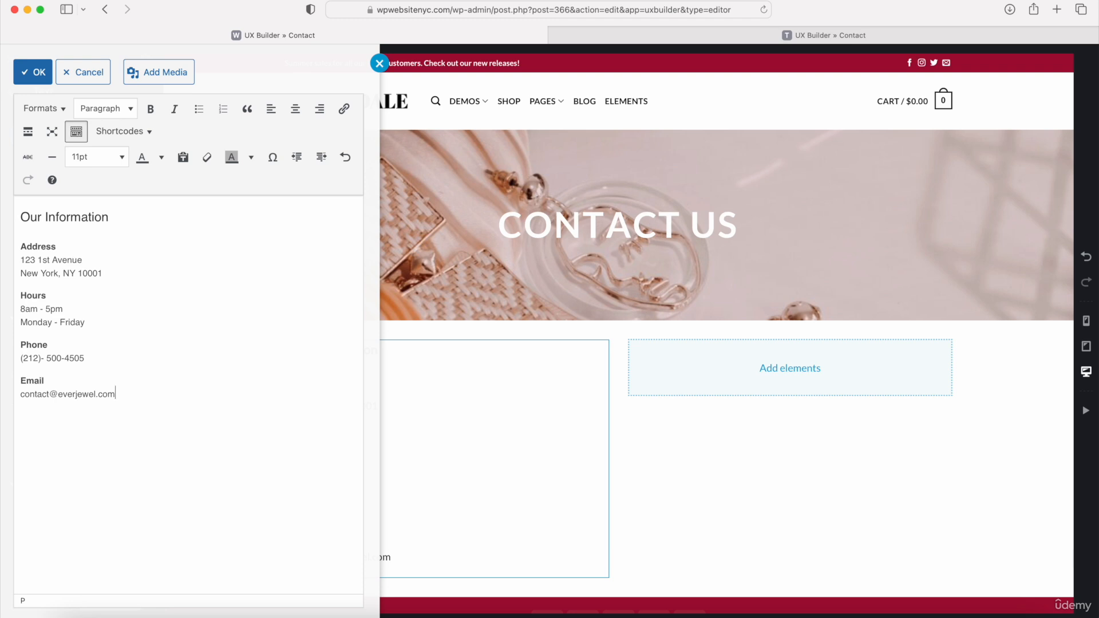
left_click(36, 221)
left_click(34, 245)
left_click(40, 218)
left_click(34, 77)
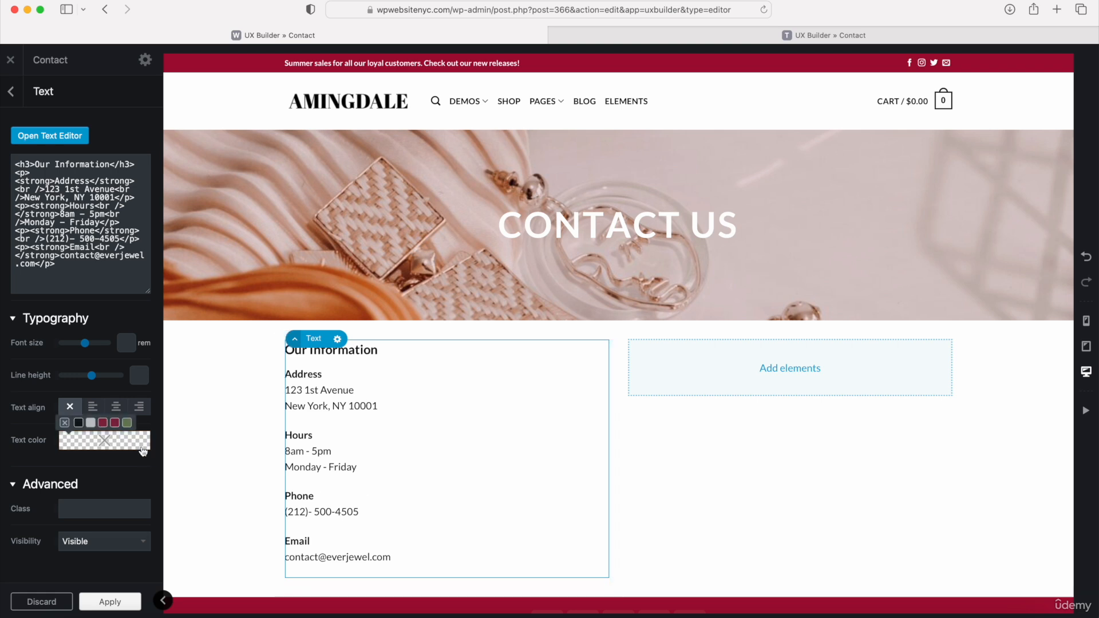
- Center-align the "Our Information" text and return to the page's element list
left_click(115, 407)
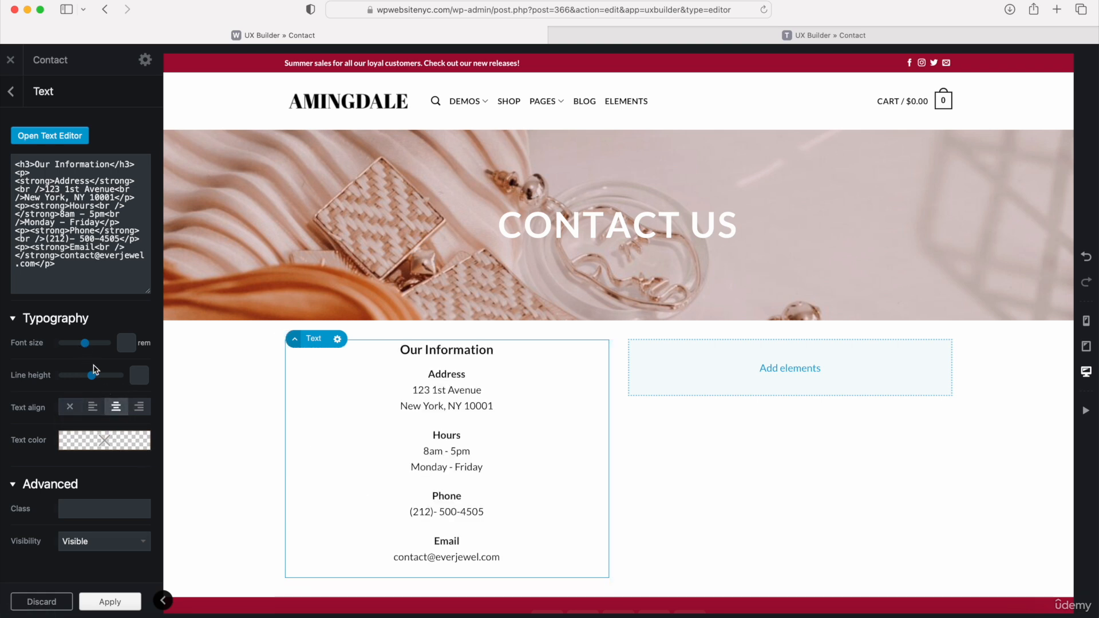
mouse_move(102, 449)
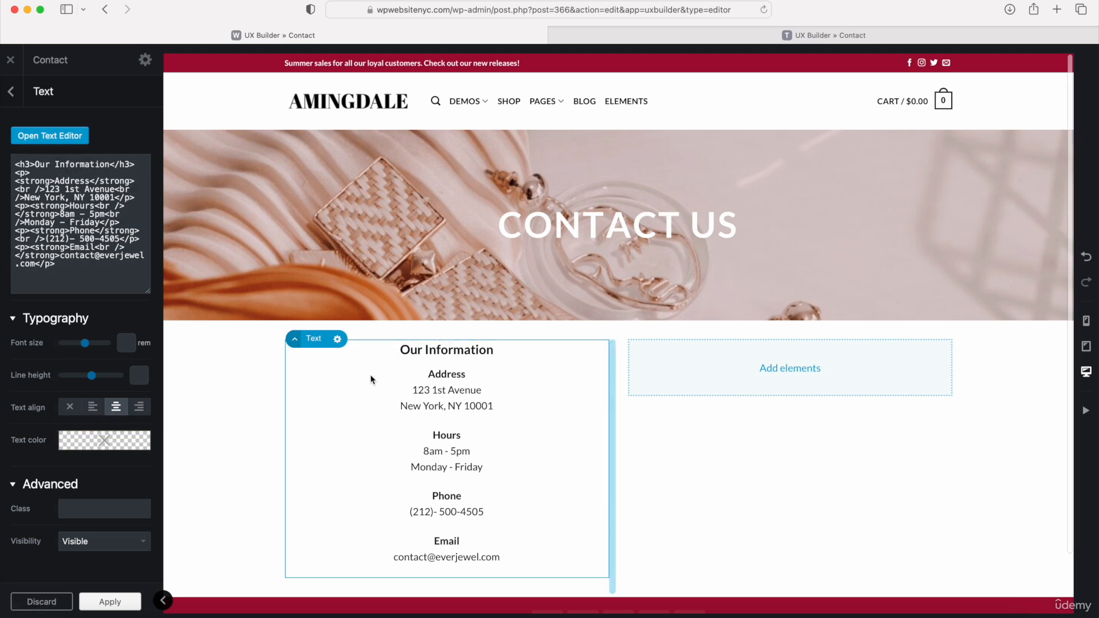
left_click(11, 91)
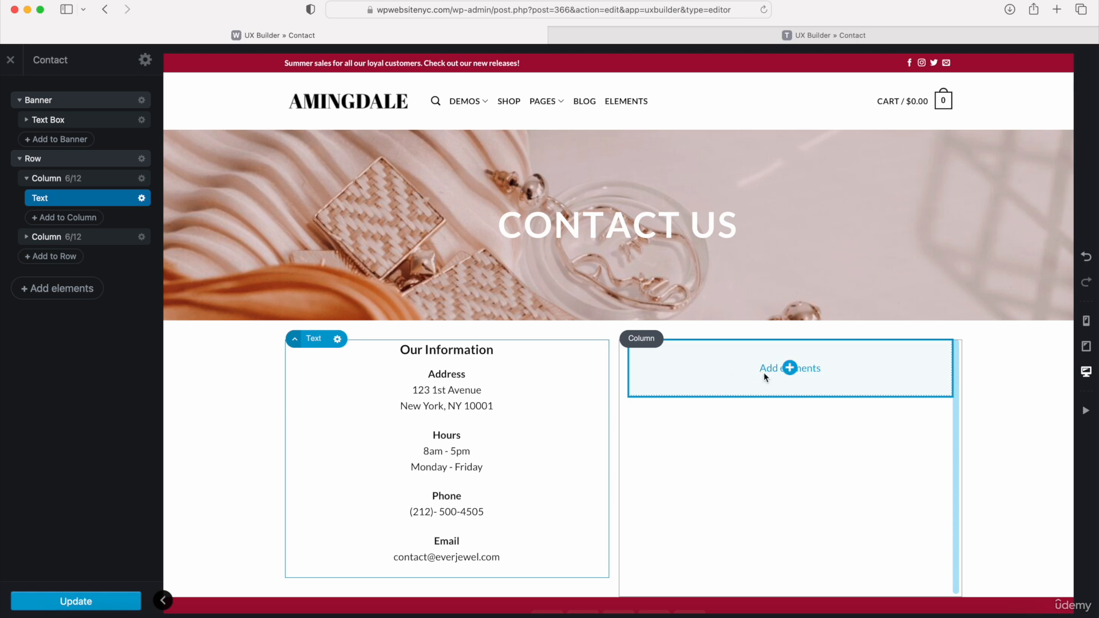
- Insert a row with the saved CTA preset below the two-column contact row
scroll(751, 368, "down", 2)
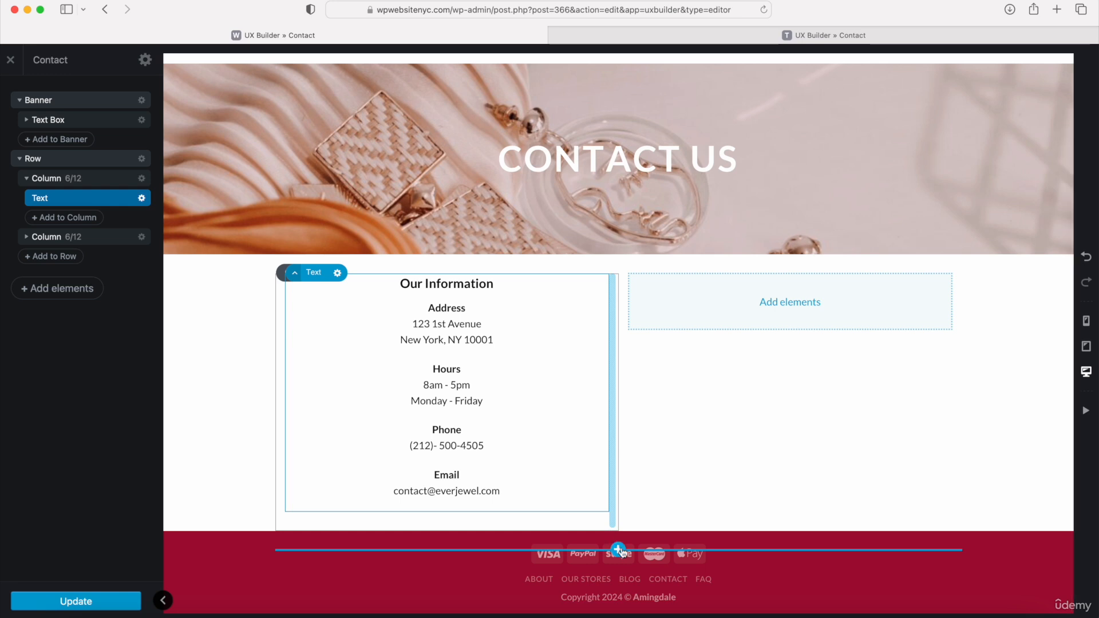
left_click(618, 550)
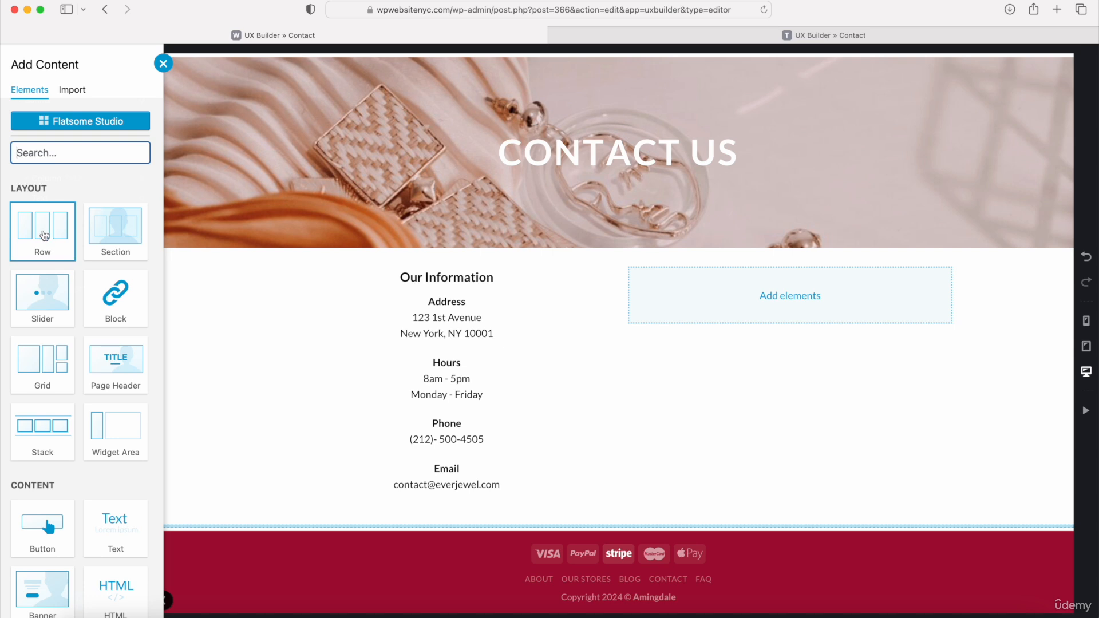
left_click(42, 236)
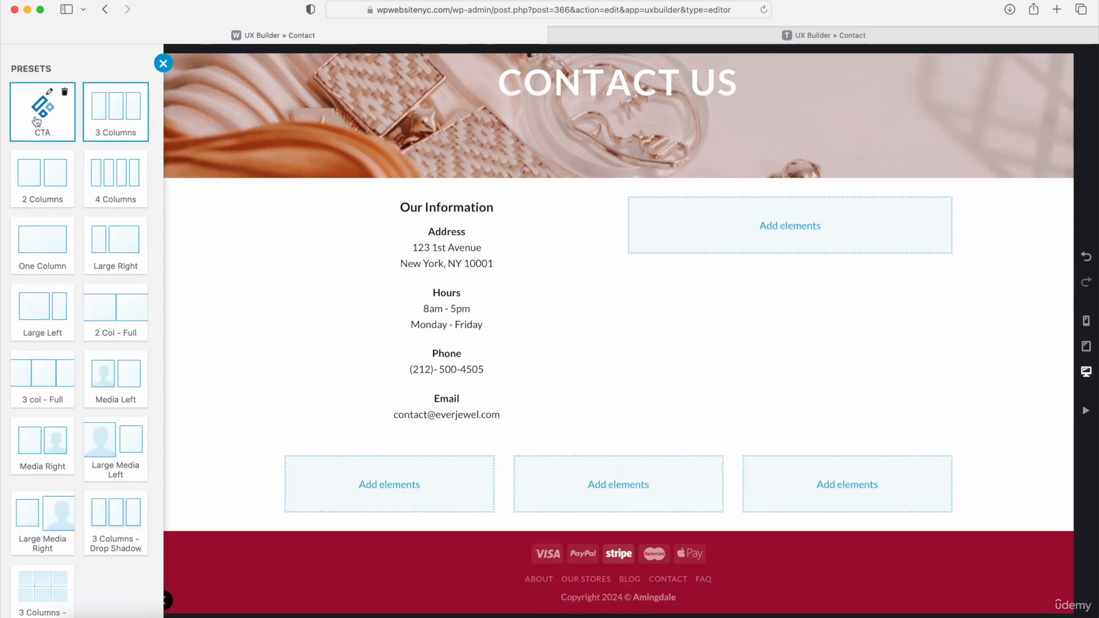
left_click(49, 130)
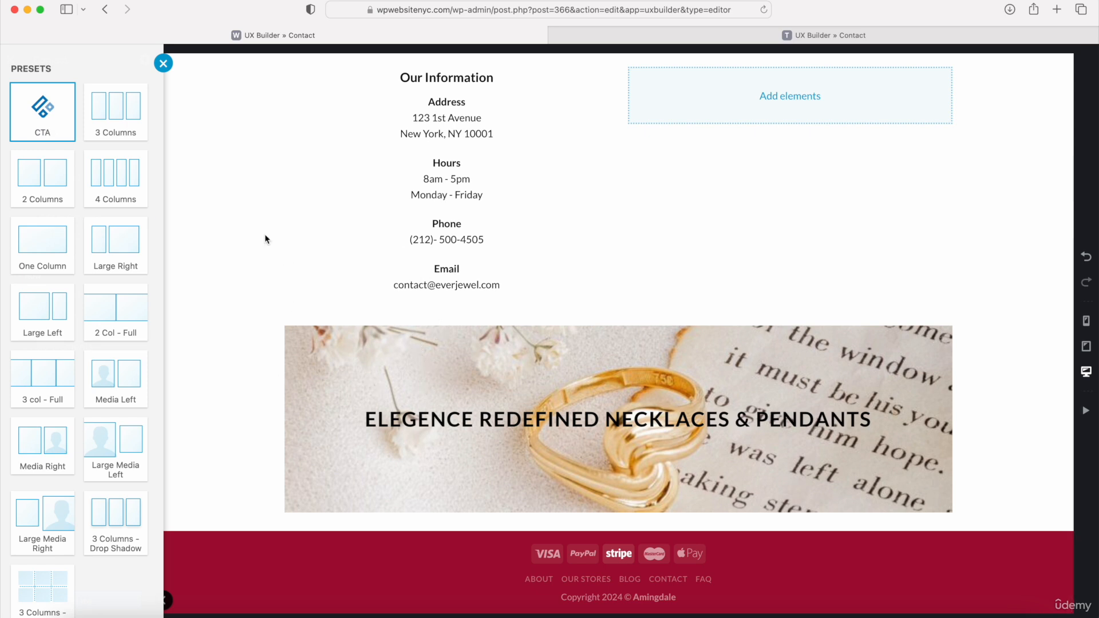
left_click(163, 64)
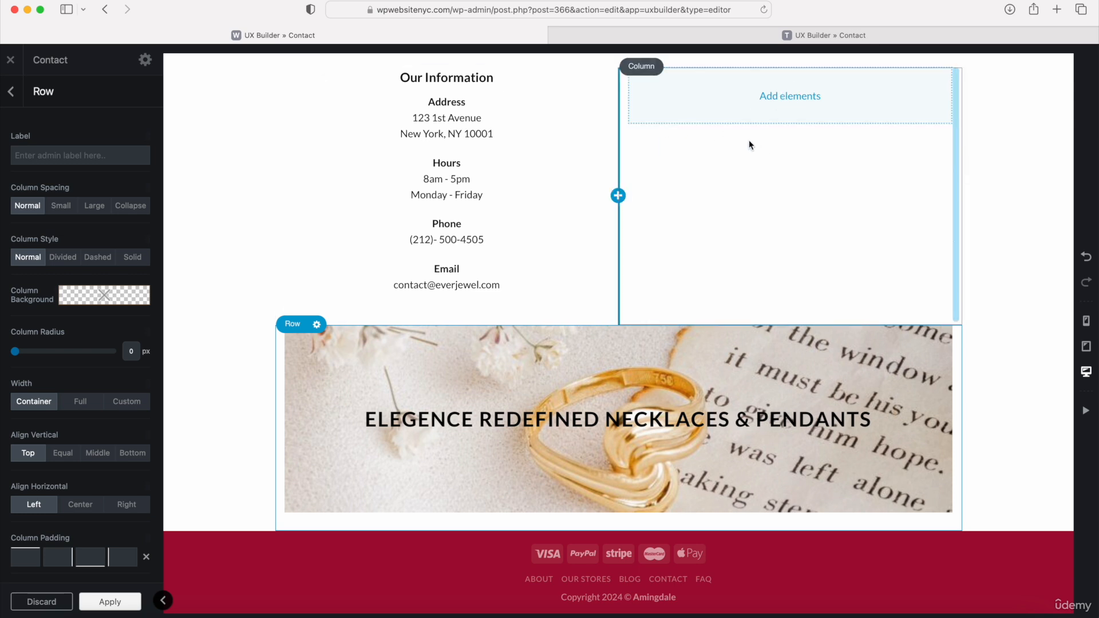
- Apply the inserted CTA row's settings and update the Contact page
left_click(111, 609)
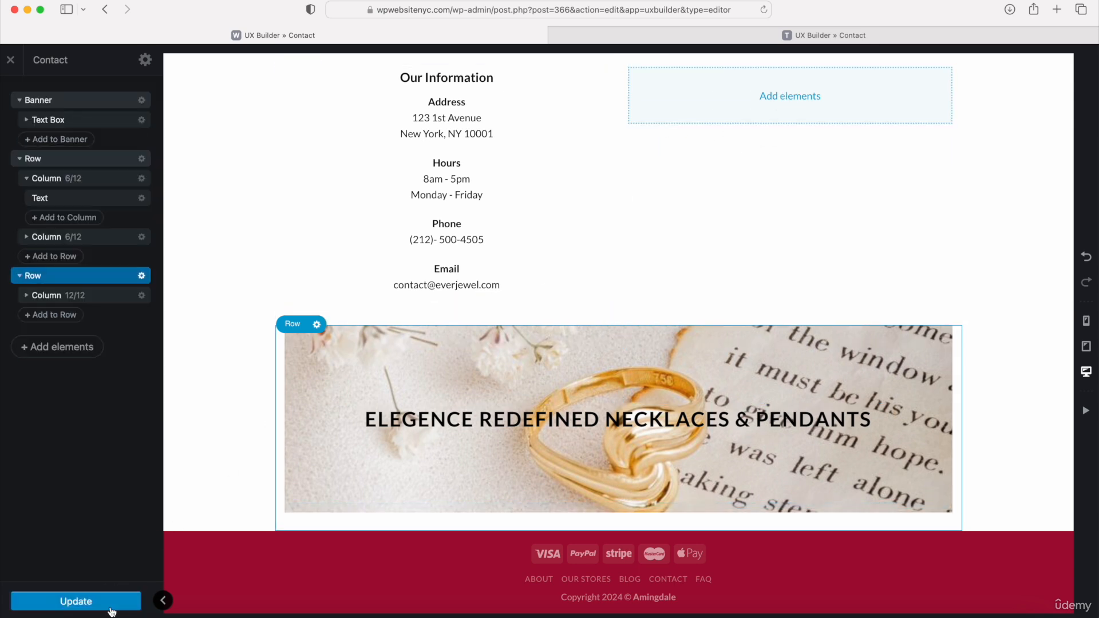
left_click(62, 601)
scroll(254, 423, "up", 3)
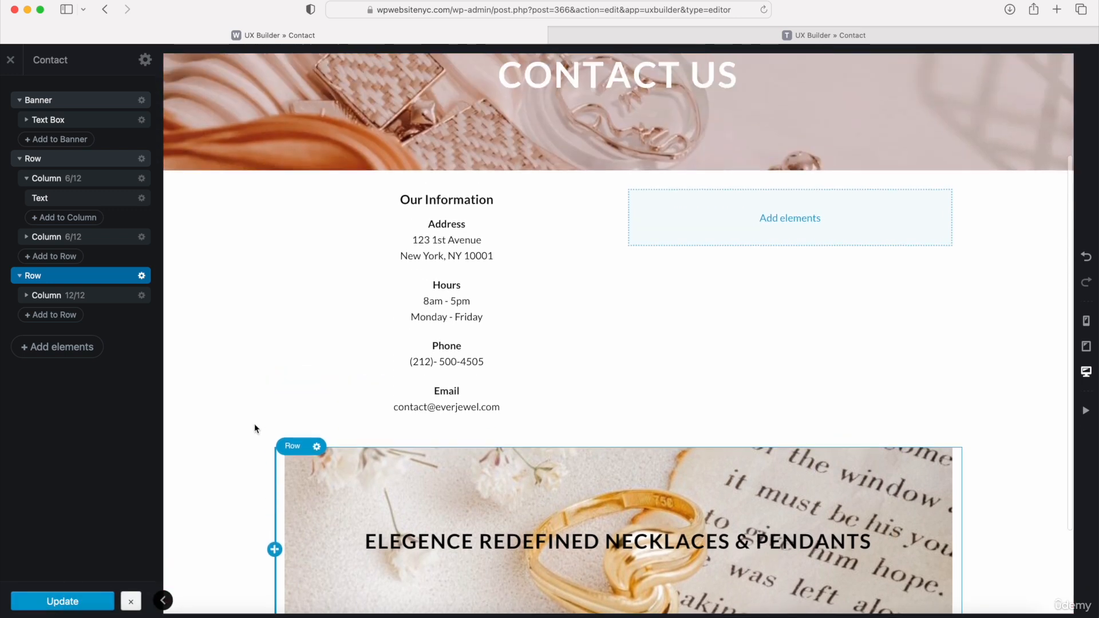
scroll(254, 424, "up", 2)
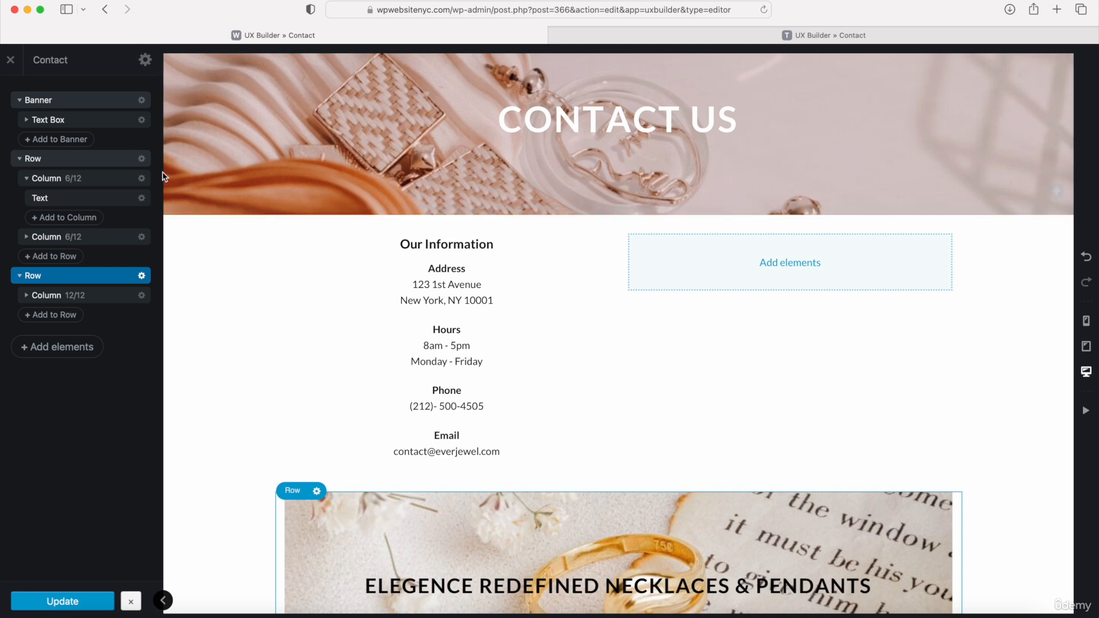
- Exit the builder to the WordPress dashboard and open "Contact form 1" from the contact forms list
left_click(11, 60)
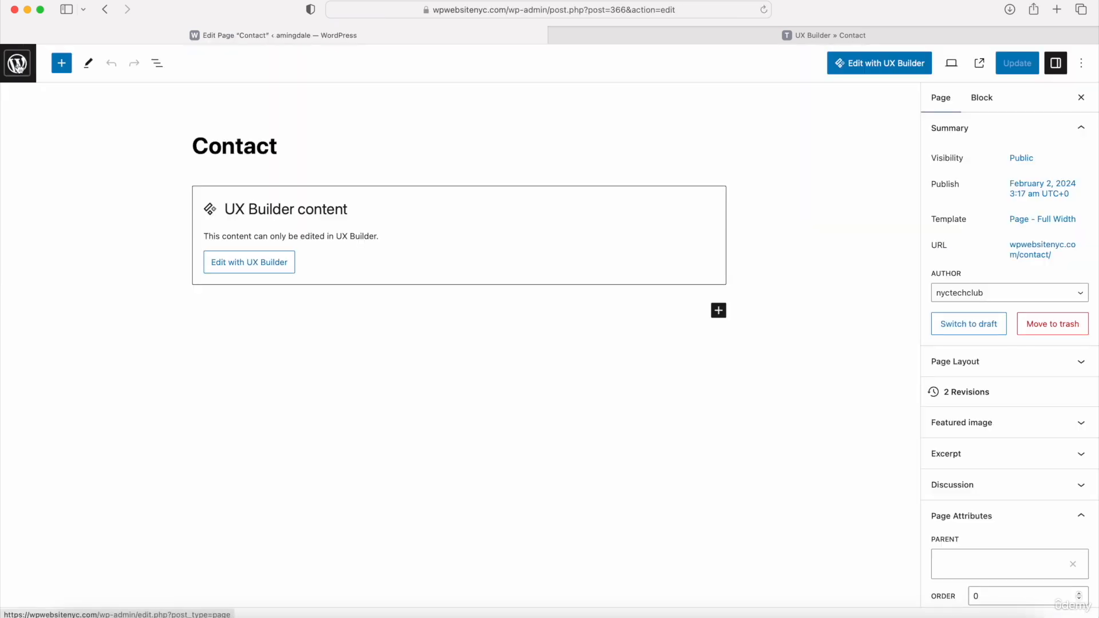
left_click(17, 65)
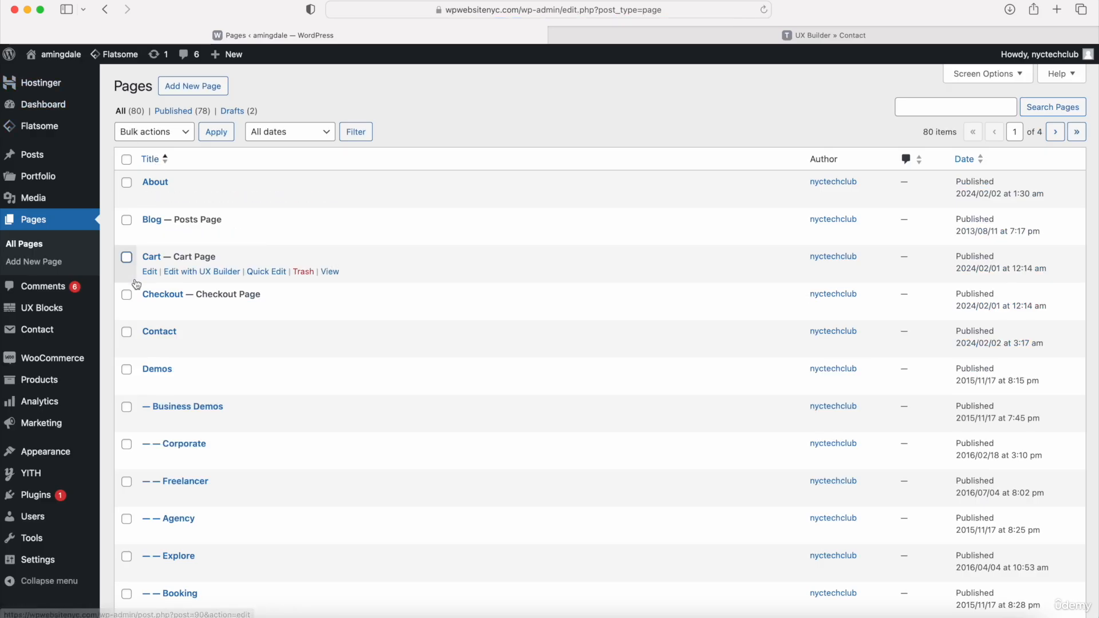
mouse_move(36, 333)
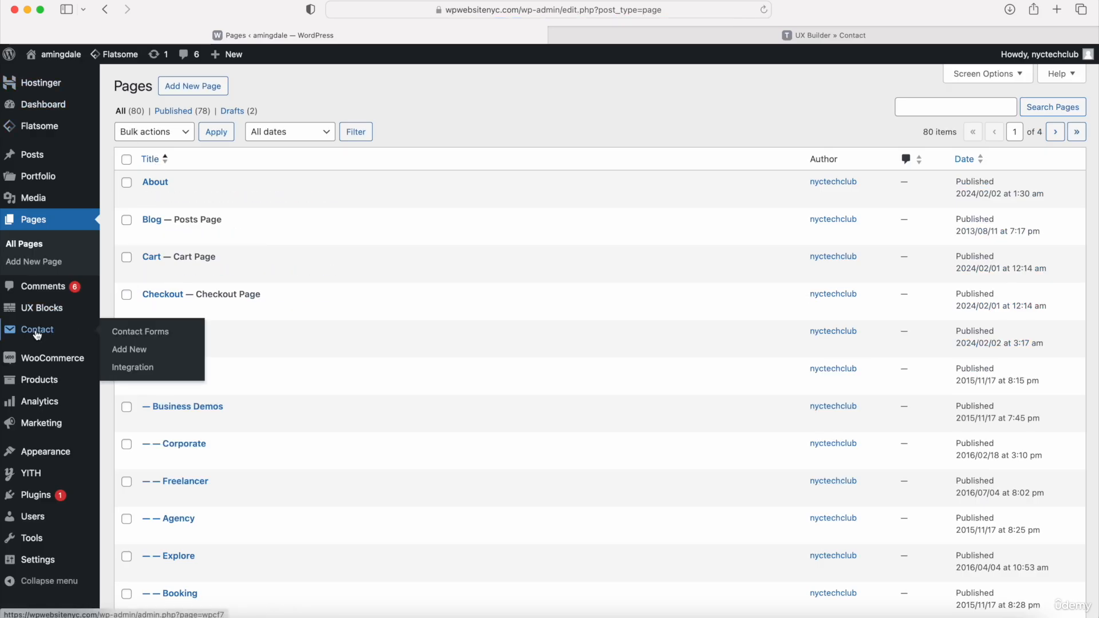
left_click(146, 332)
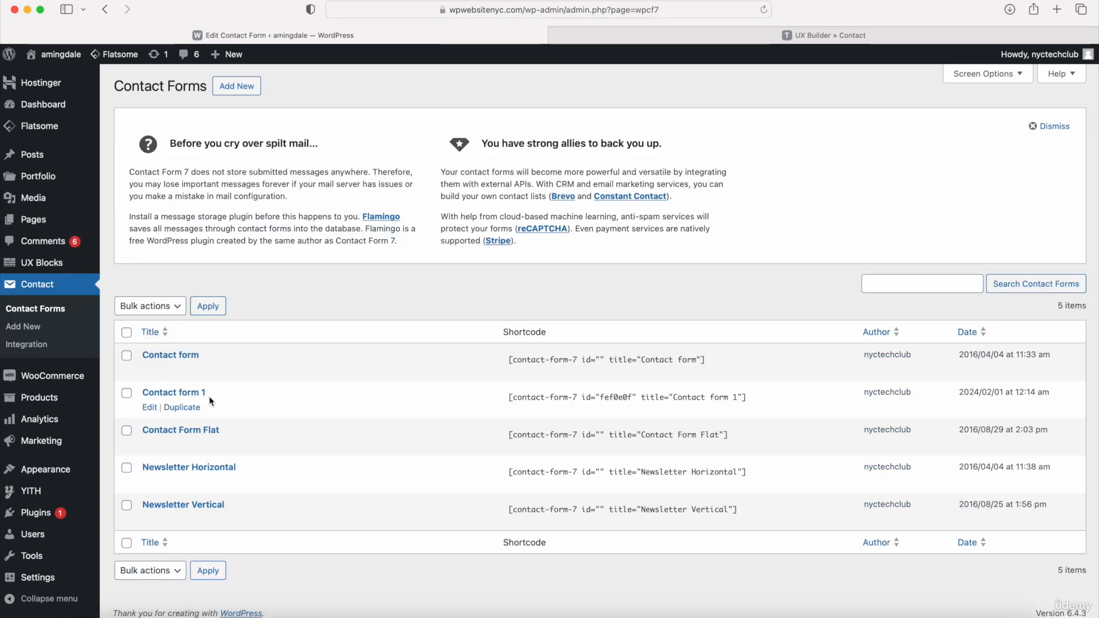
left_click(175, 394)
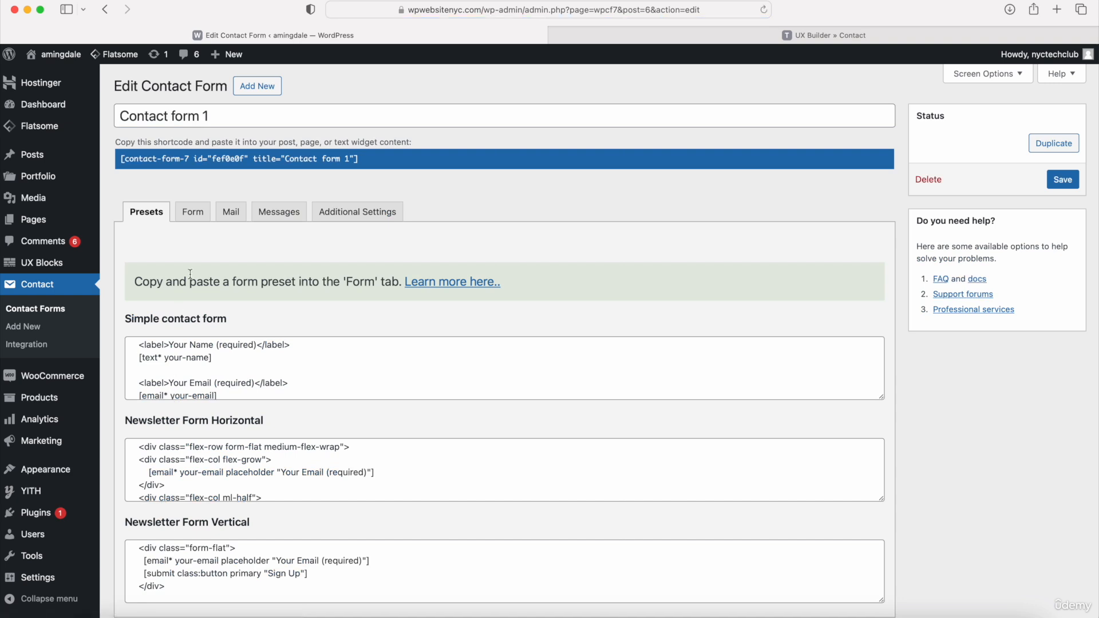
- Examine the Form, Mail, Messages and Additional Settings sections of Contact form 1
left_click(192, 213)
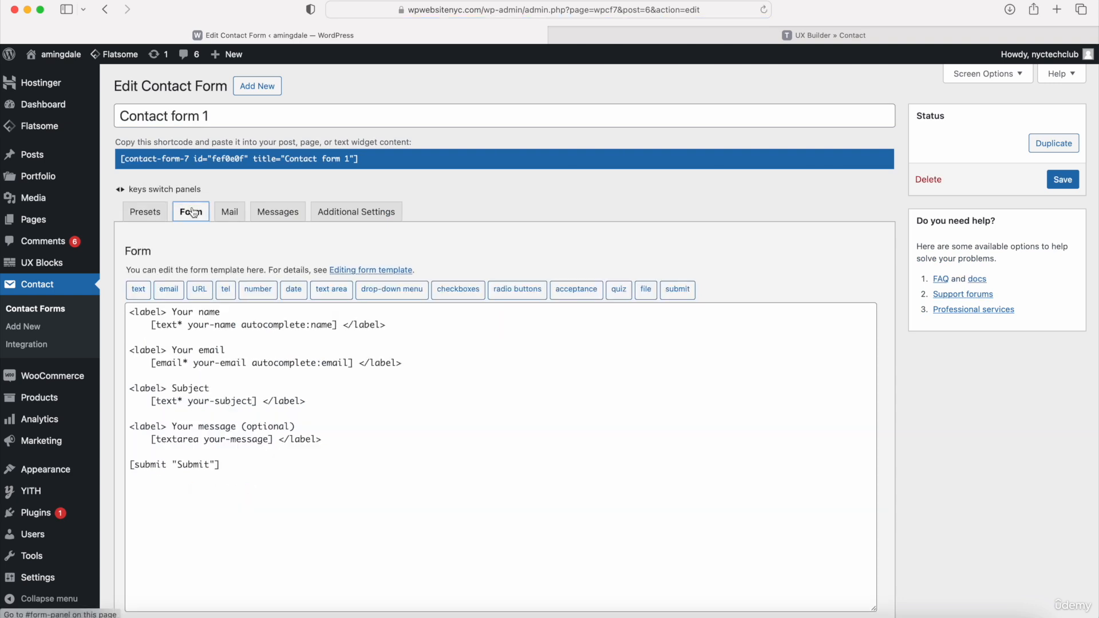
left_click(227, 209)
left_click(265, 209)
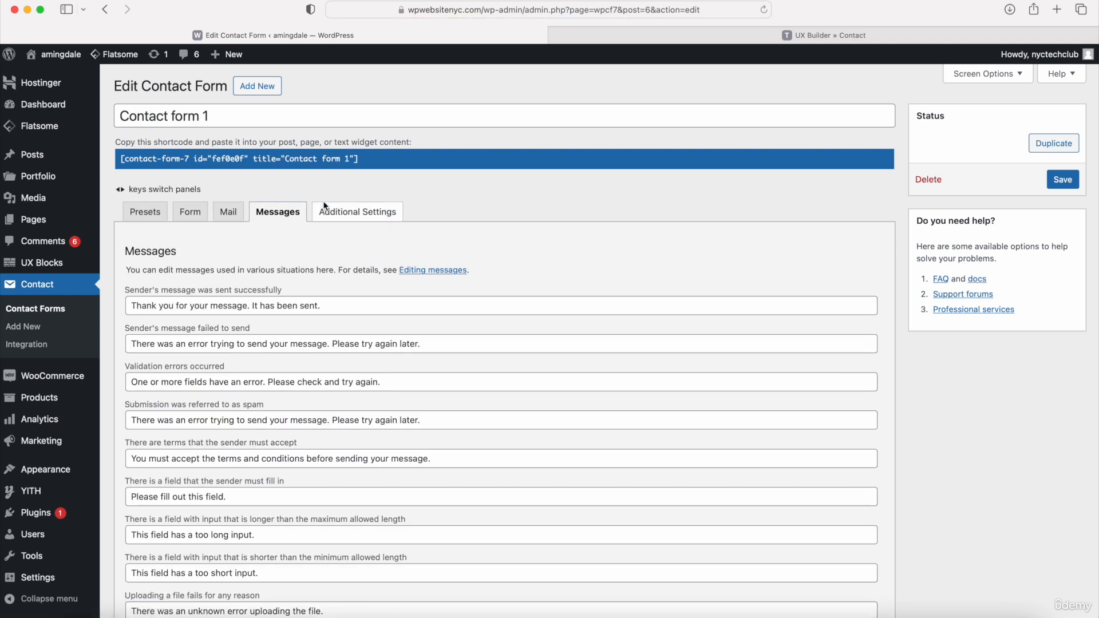
left_click(351, 212)
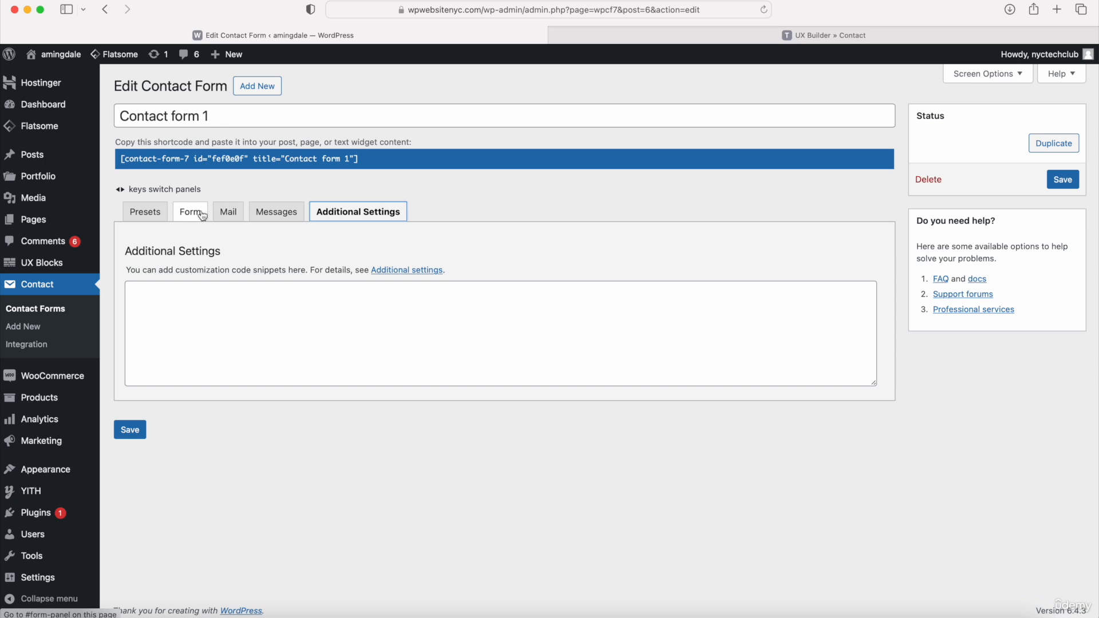
- Copy the Contact form 1 shortcode and reopen the Contact page in UX Builder
left_click_drag(368, 160, 116, 159)
key("super+c")
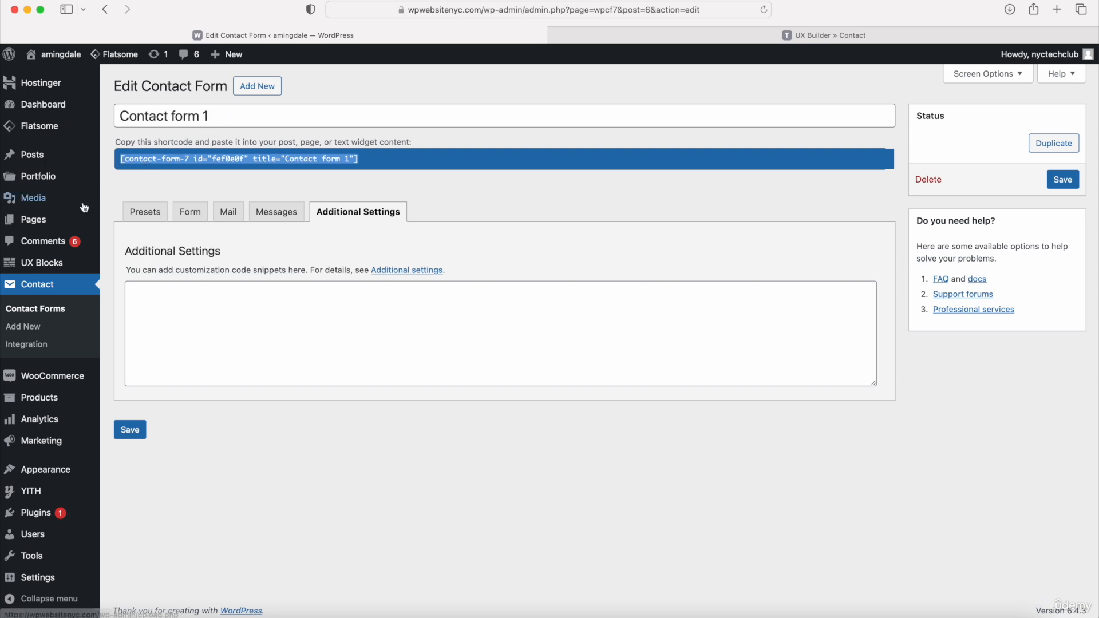
mouse_move(57, 221)
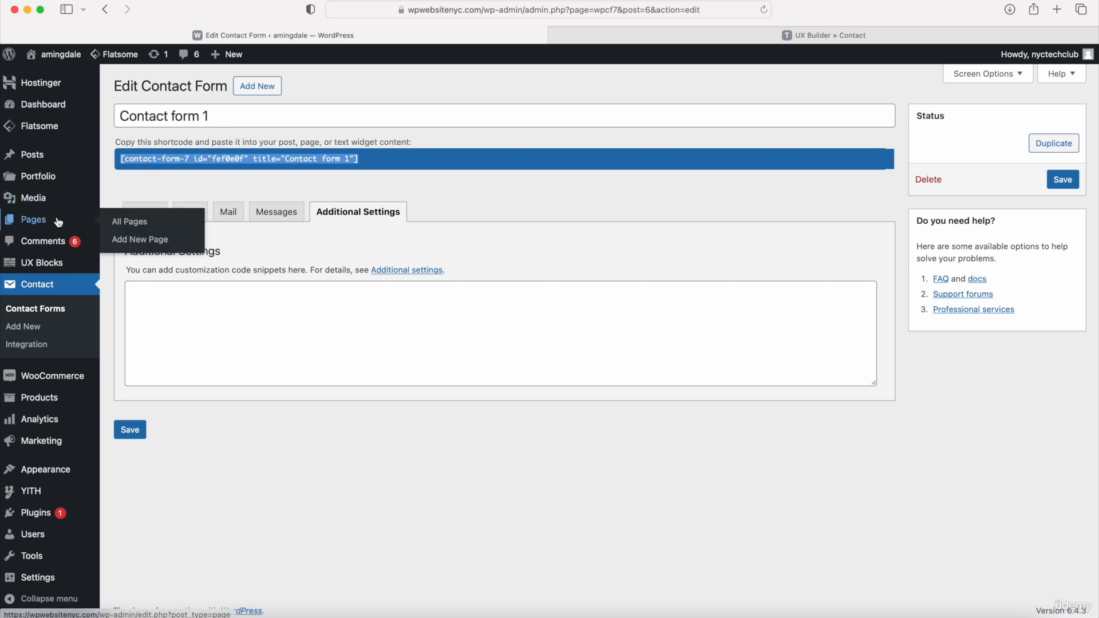
left_click(131, 227)
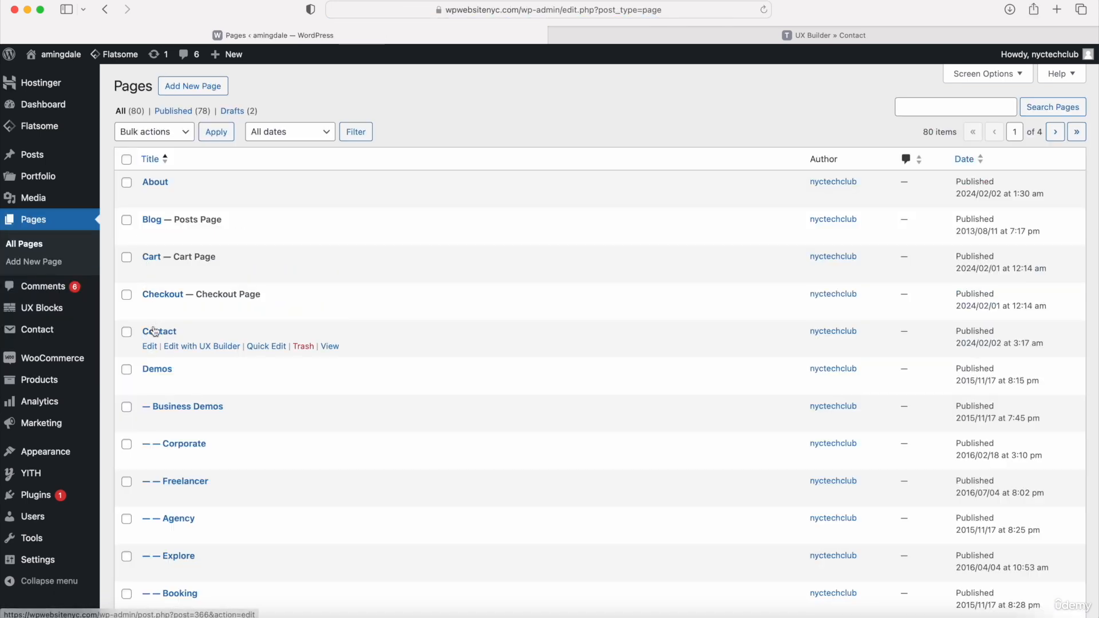
left_click(198, 347)
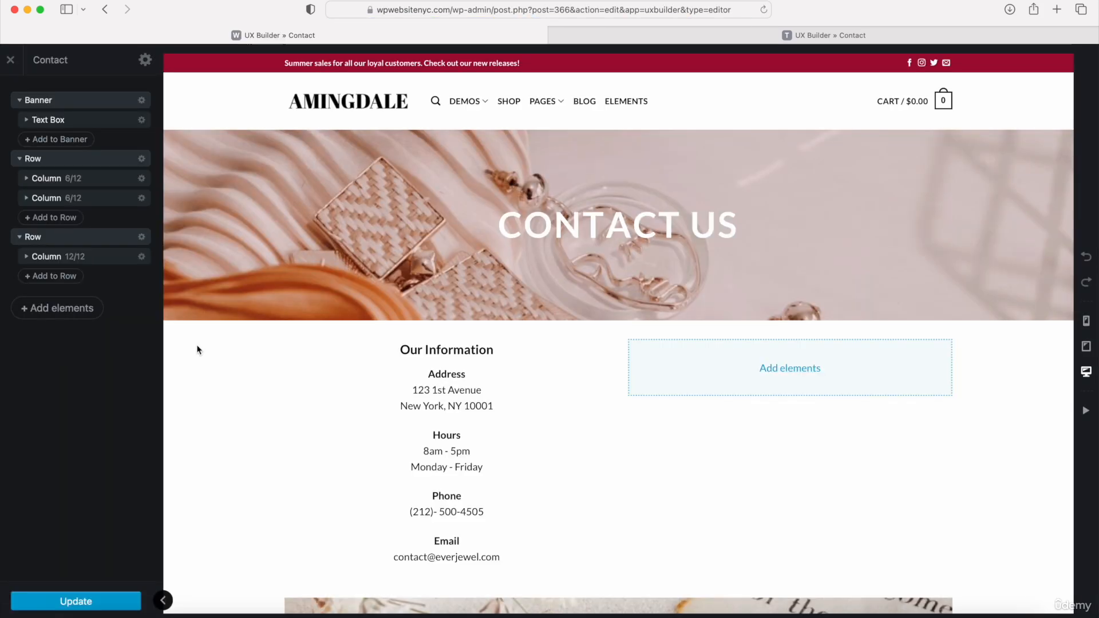
- Add a text element with the Paragraph preset to the empty column beside "Our Information"
left_click(790, 369)
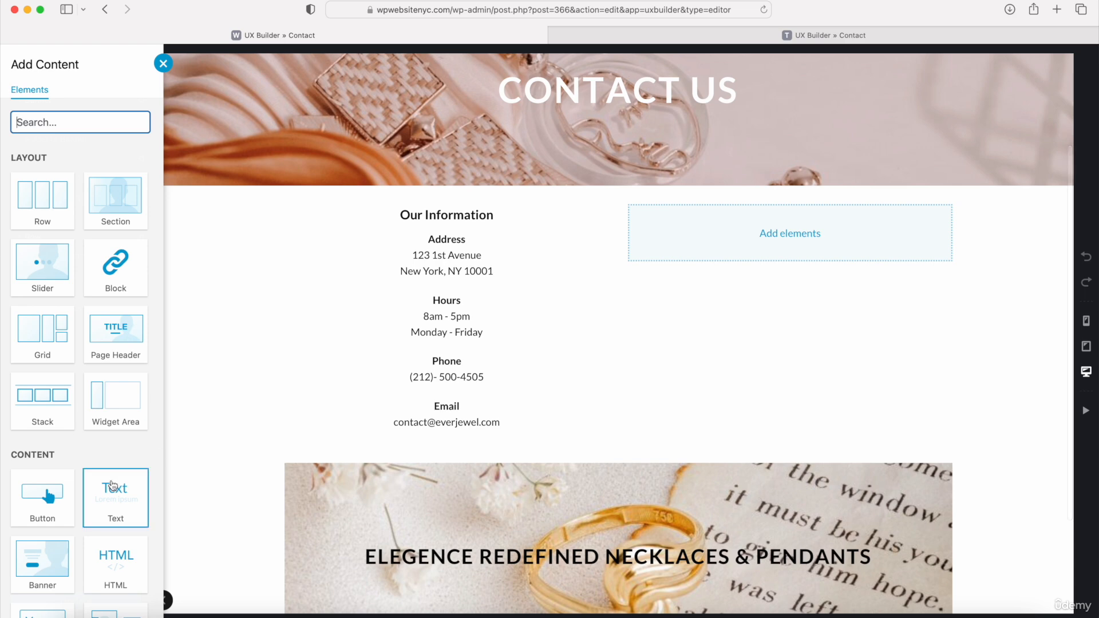
left_click(112, 486)
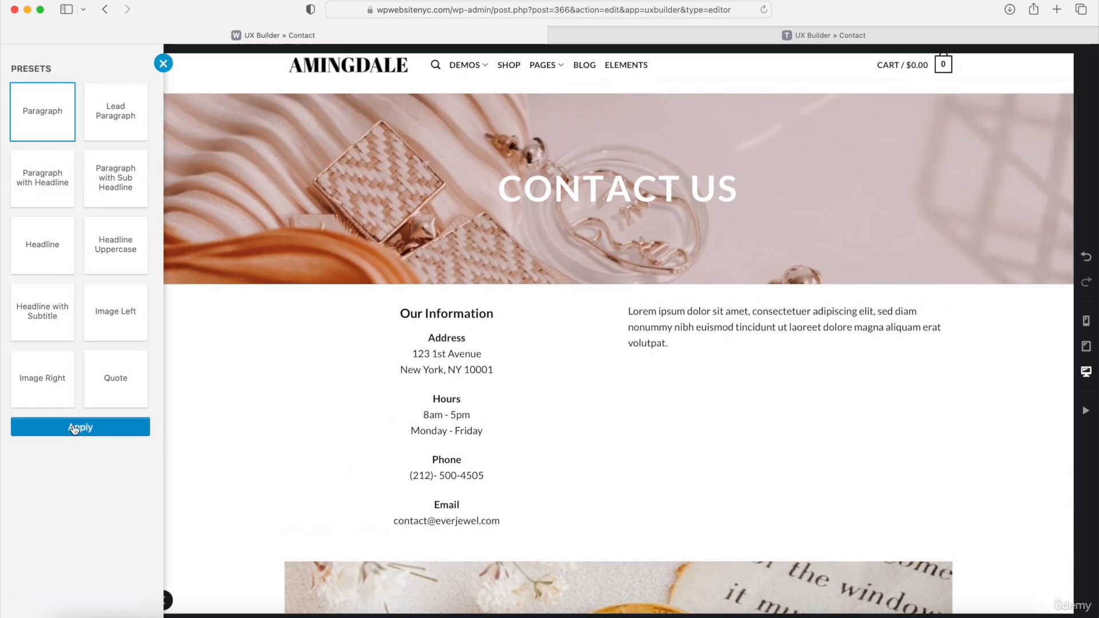
left_click(75, 429)
- Replace the new text element's placeholder with the copied shortcode [contact-form-7 id="fef0e0f" title="Contact form 1"] and update the page
left_click(49, 135)
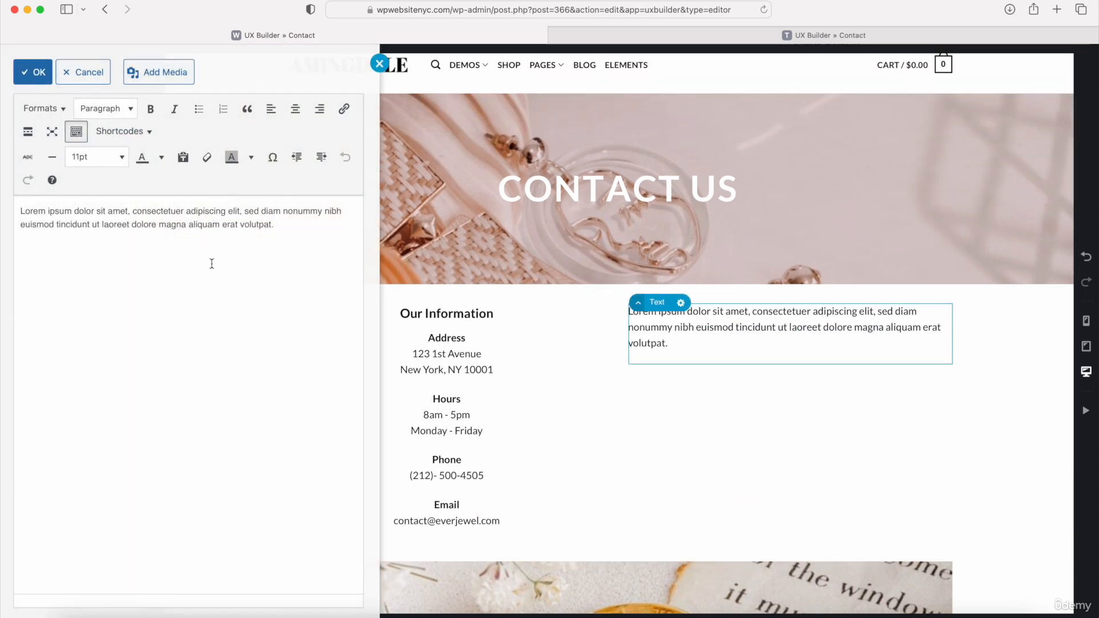
key("super+a")
key("super+v")
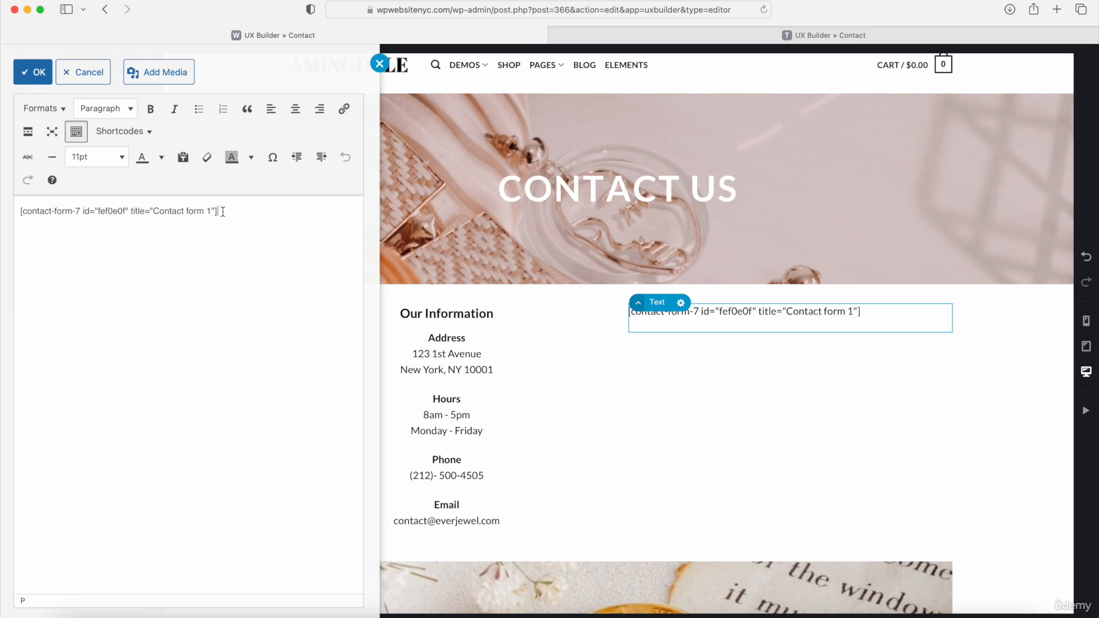
left_click_drag(223, 212, 223, 195)
left_click(33, 72)
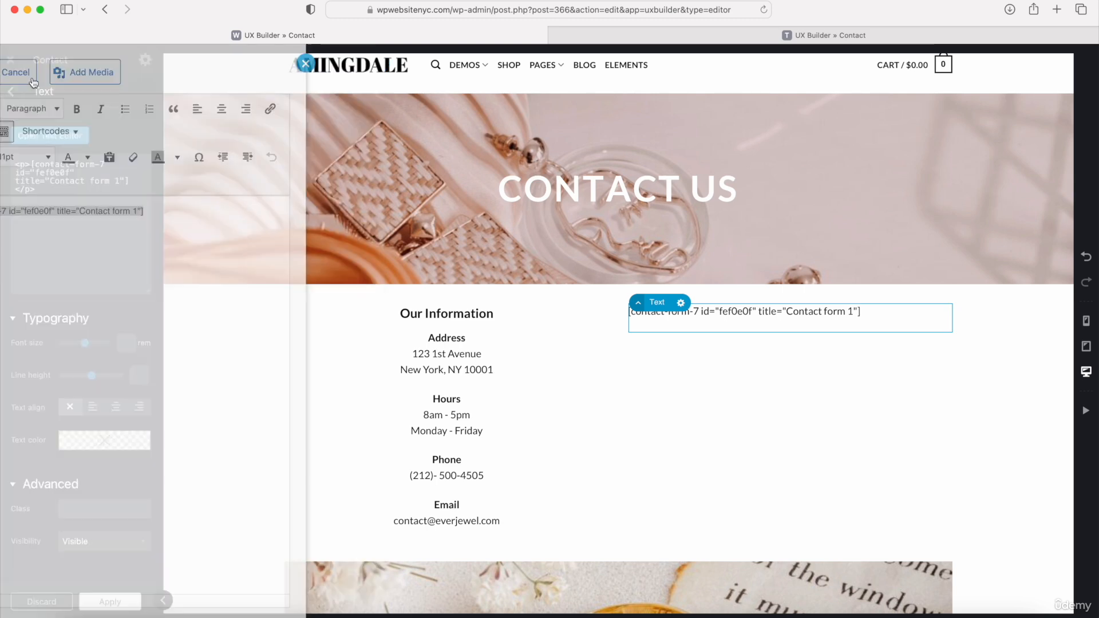
left_click(105, 604)
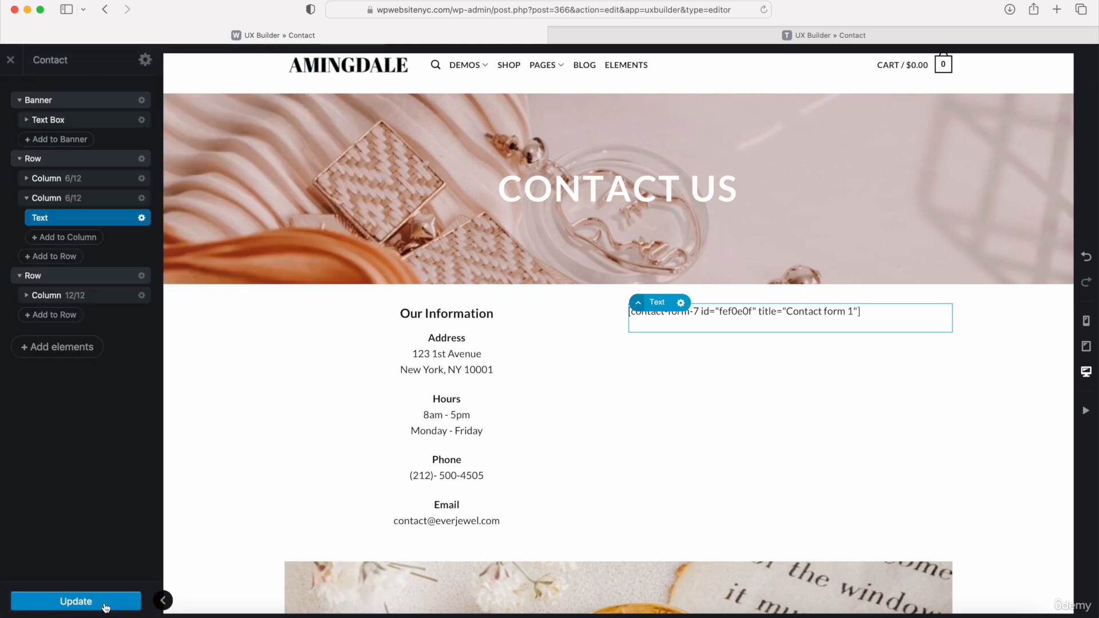
left_click(74, 604)
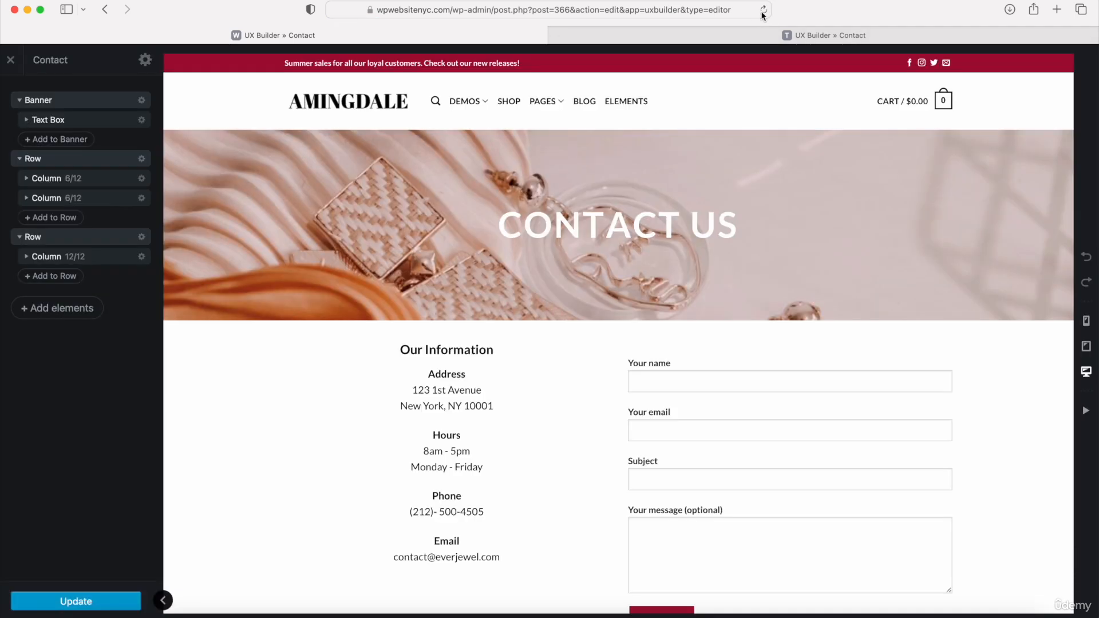
- Set the top padding of the "Our Information" column to 20px and return to the element list
scroll(678, 265, "down", 5)
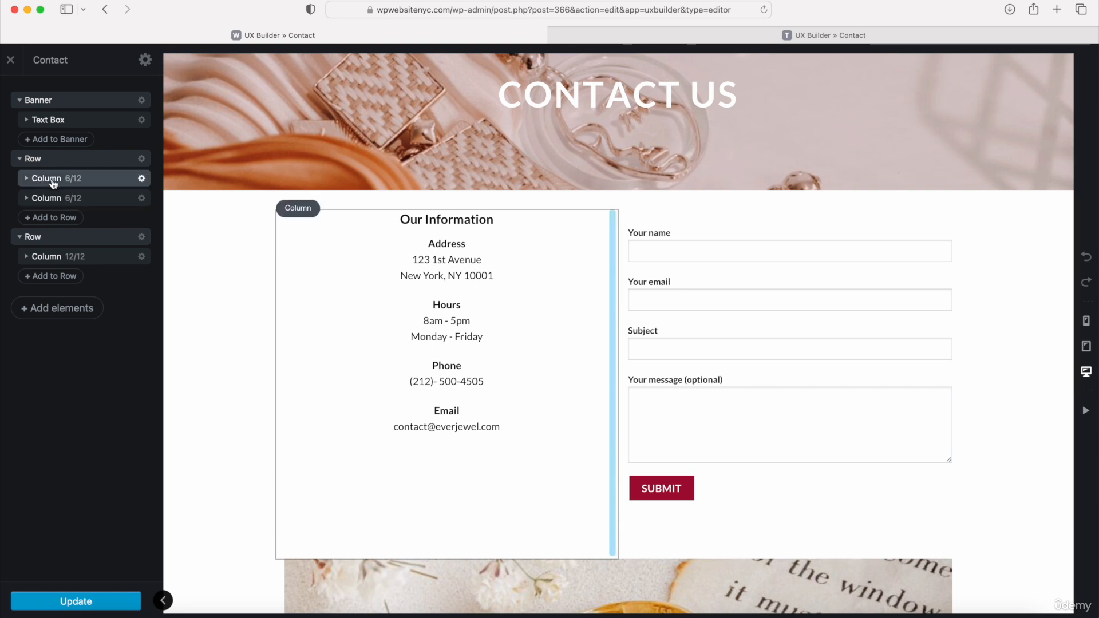
left_click(141, 180)
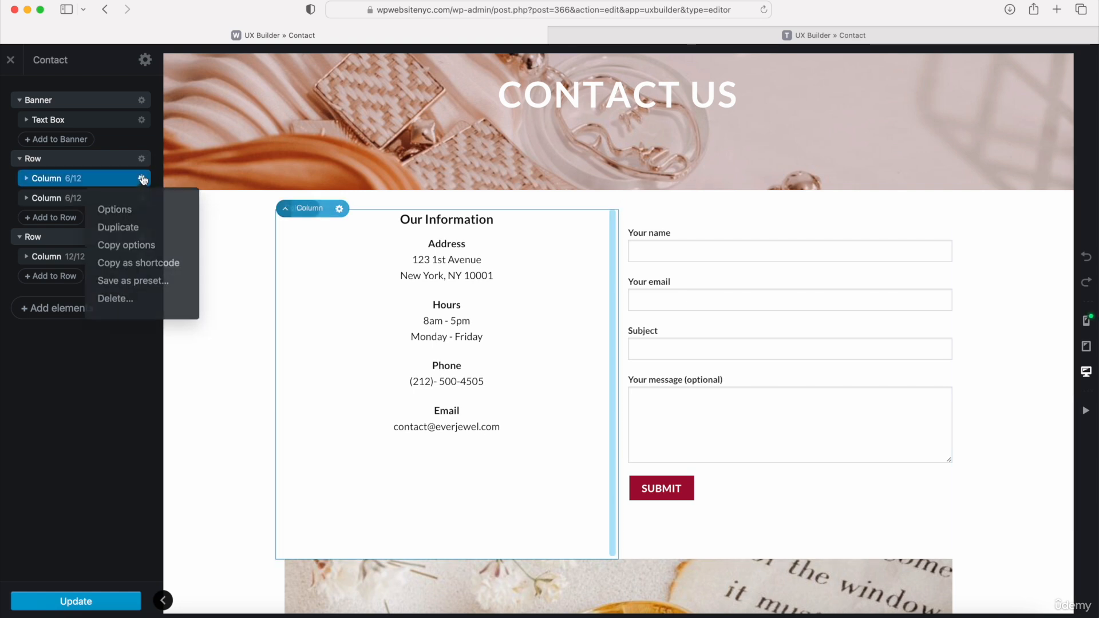
left_click(136, 207)
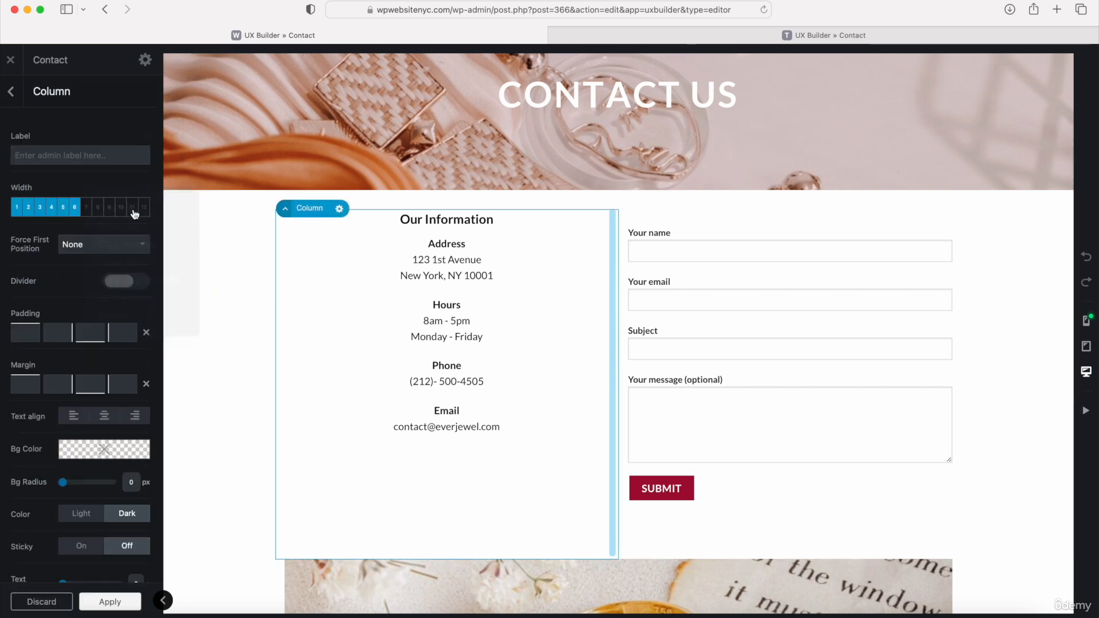
left_click(28, 337)
type("20")
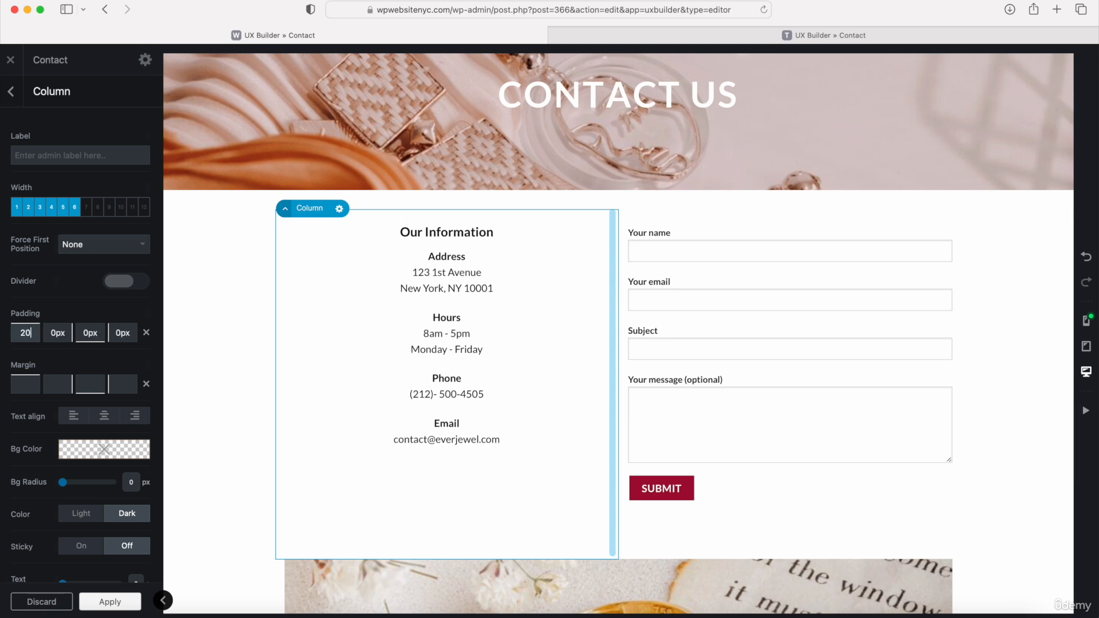
left_click(44, 315)
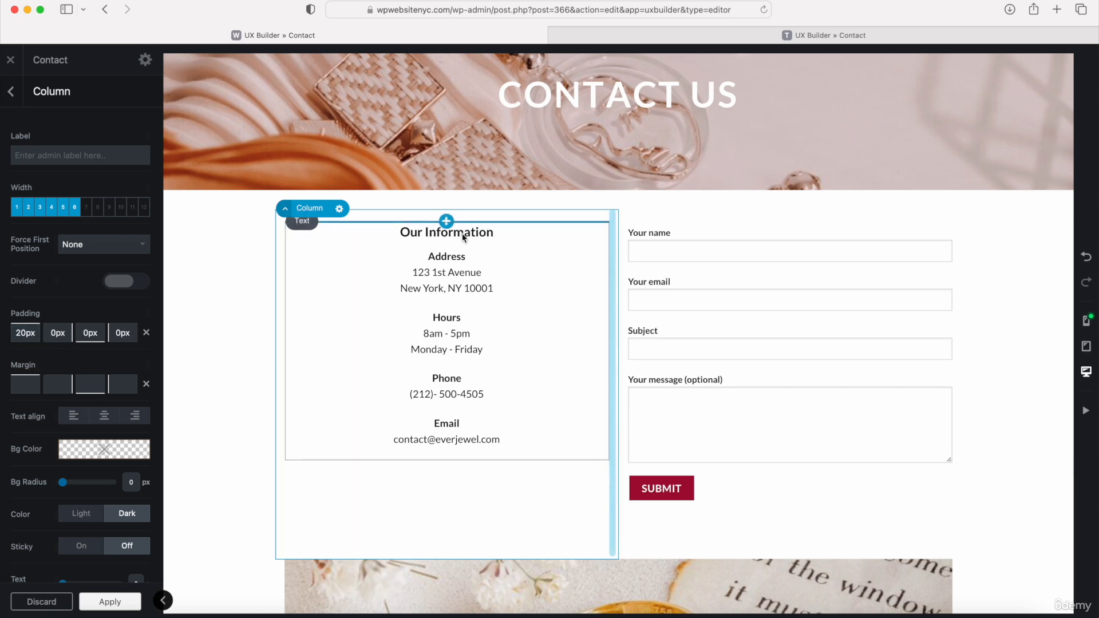
left_click(11, 92)
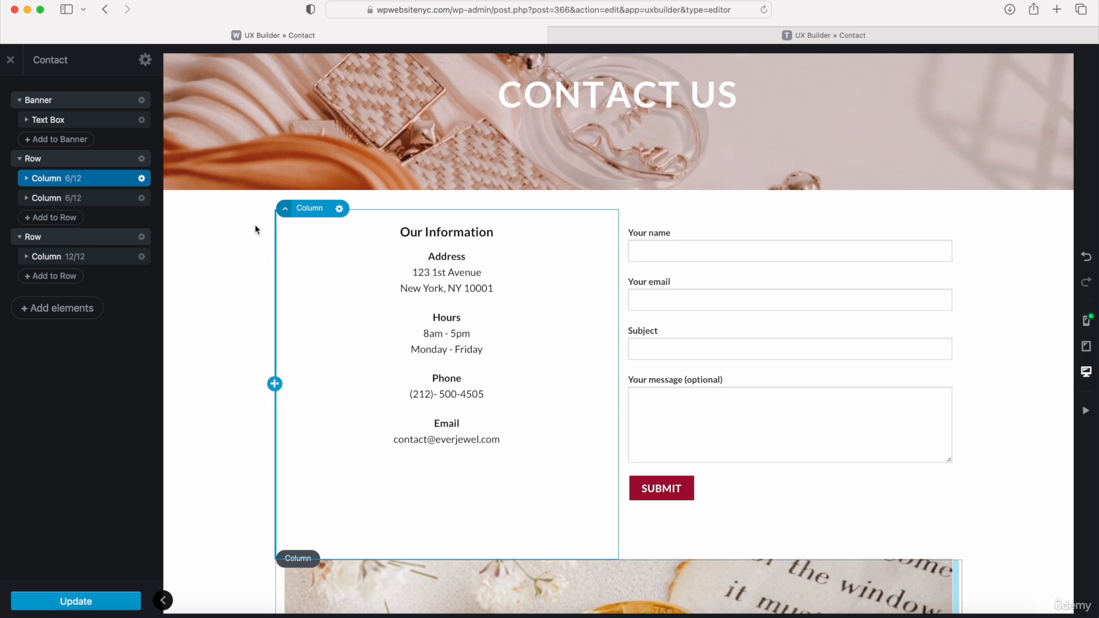
- Add a Gap element to the page and move it between the two-column contact row and the CTA row
left_click(55, 309)
scroll(97, 331, "down", 5)
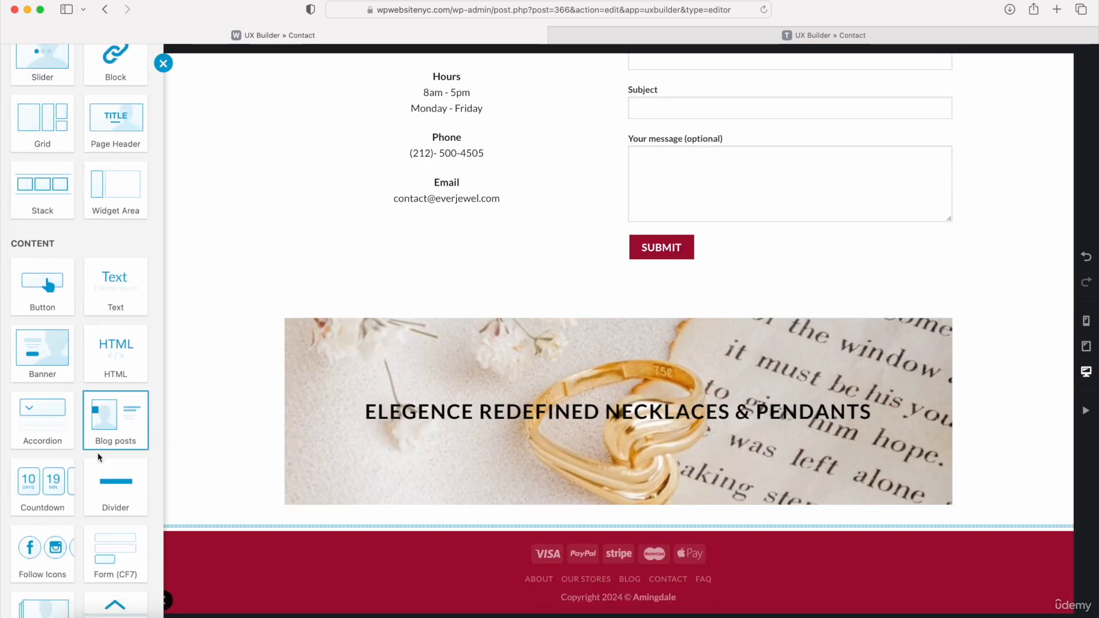
scroll(110, 531, "down", 2)
left_click(117, 441)
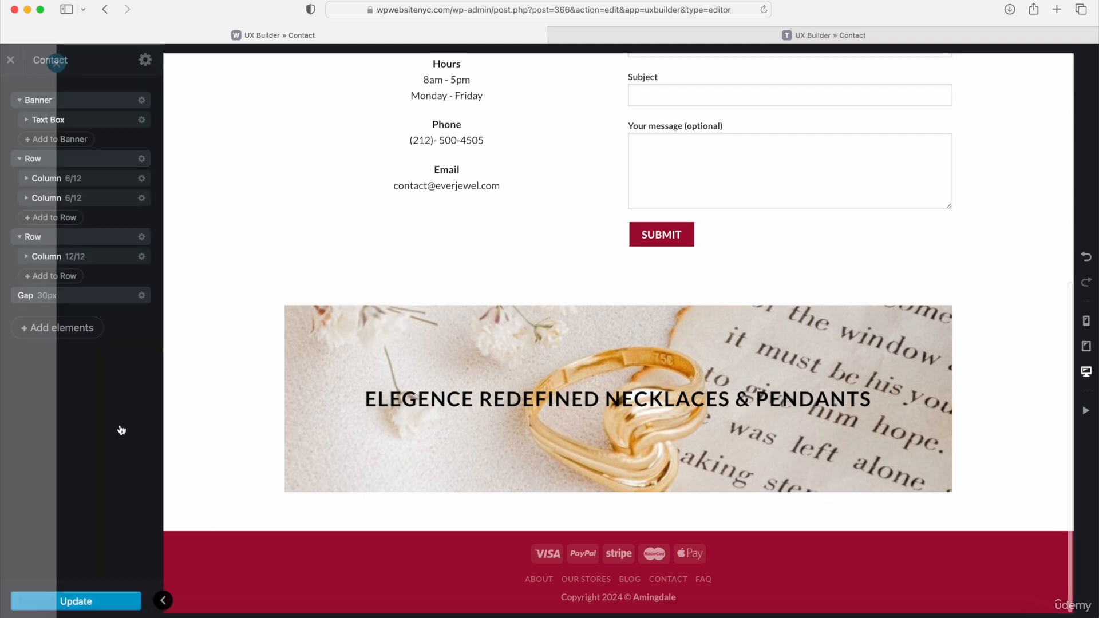
left_click(11, 91)
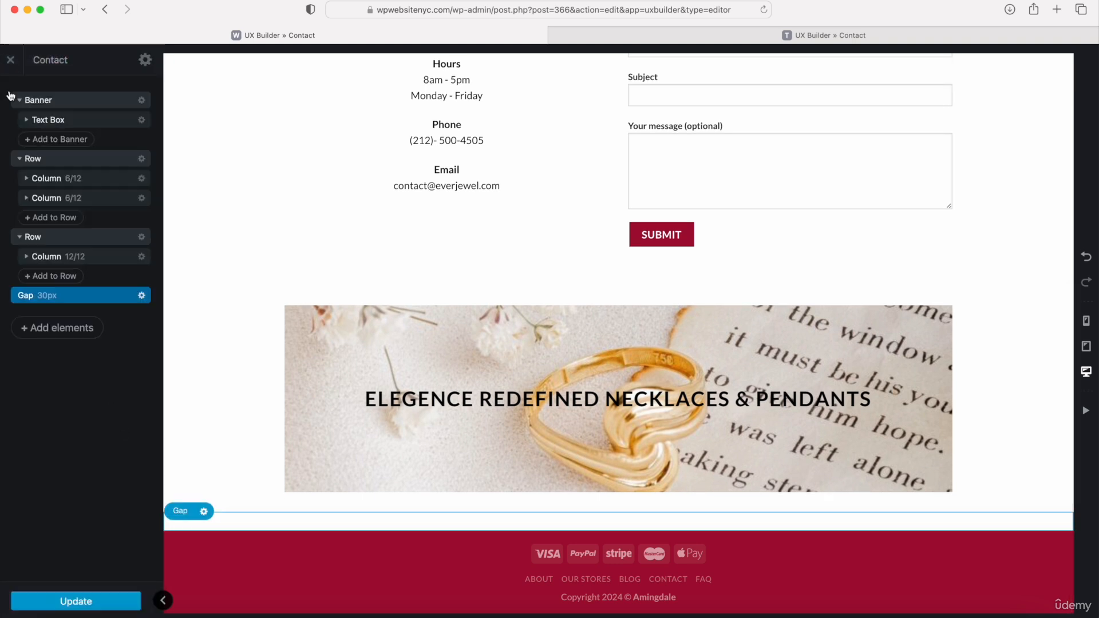
left_click_drag(52, 301, 57, 238)
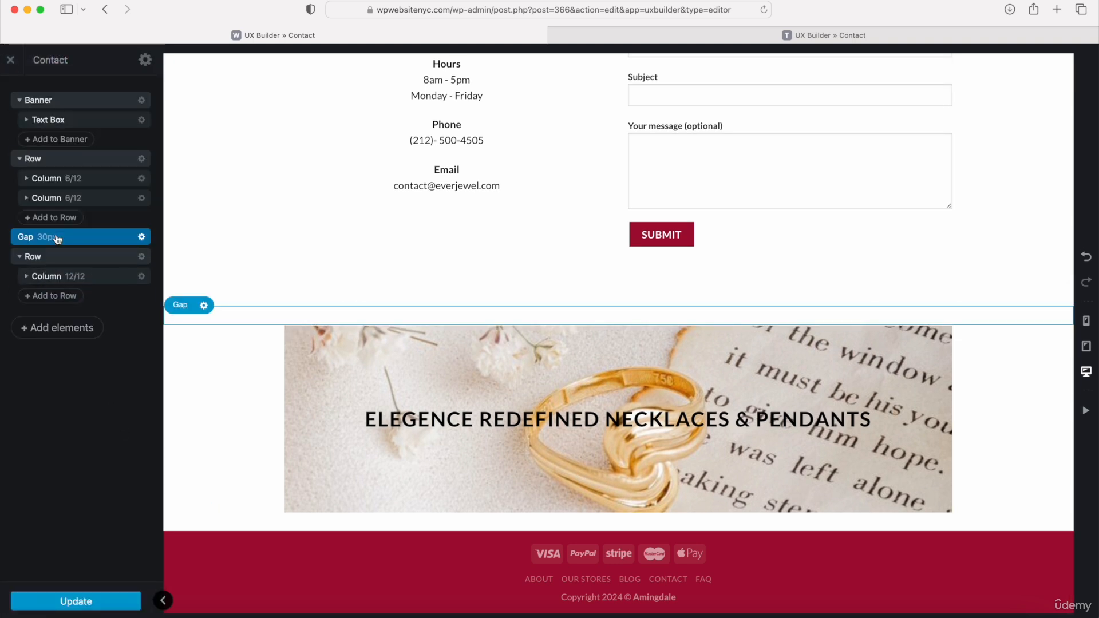
- Duplicate the gap above the CTA row and set the duplicate's height to 50px
left_click(141, 236)
left_click(134, 287)
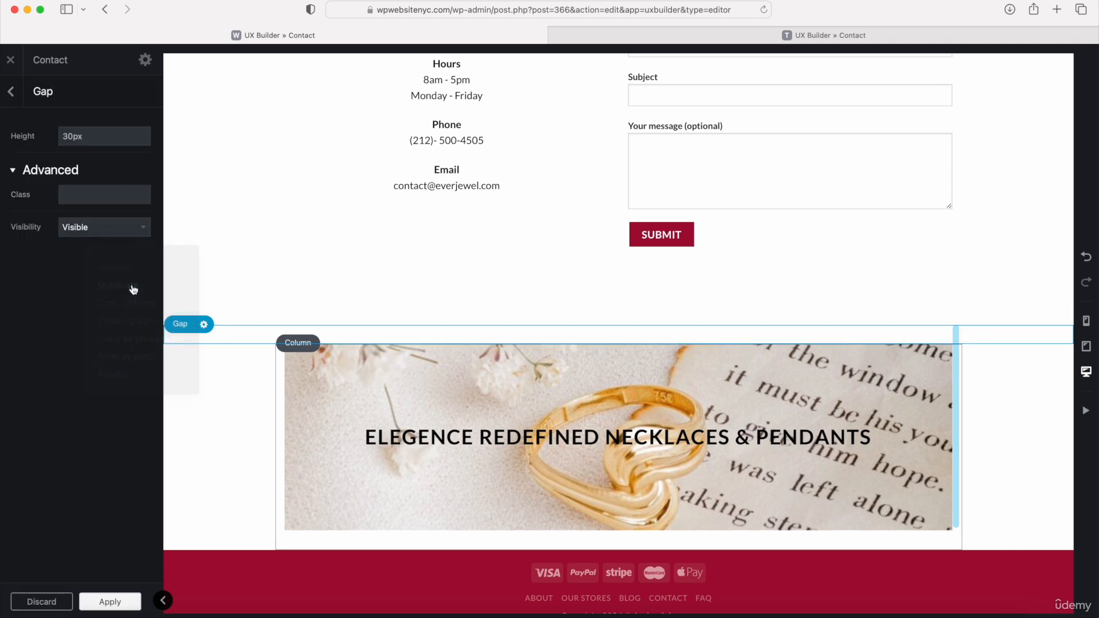
double_click(81, 138)
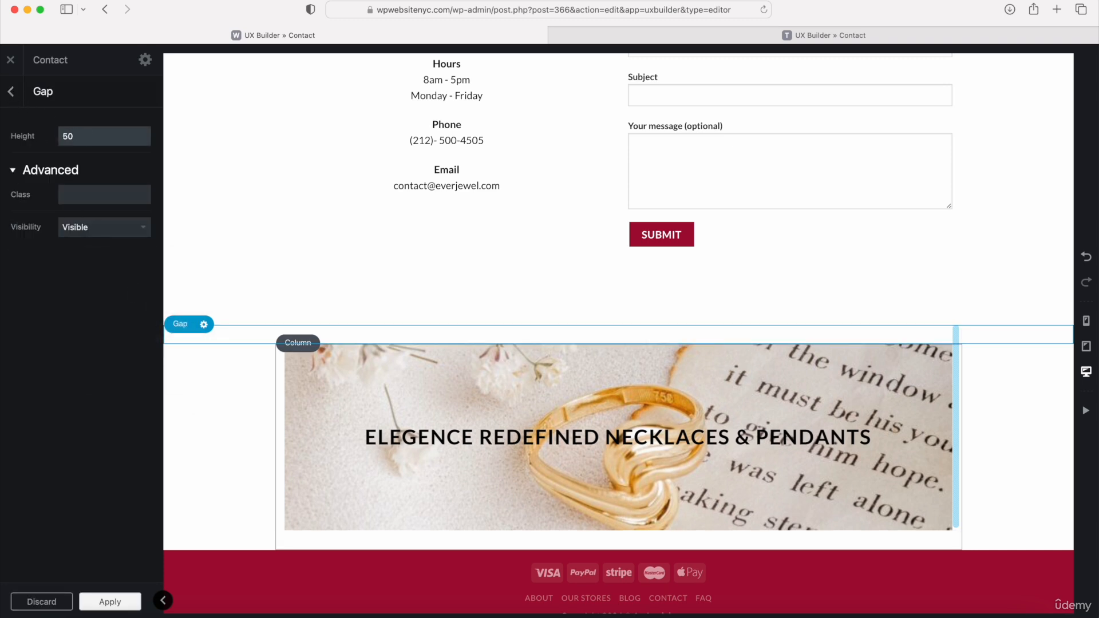
left_click(14, 91)
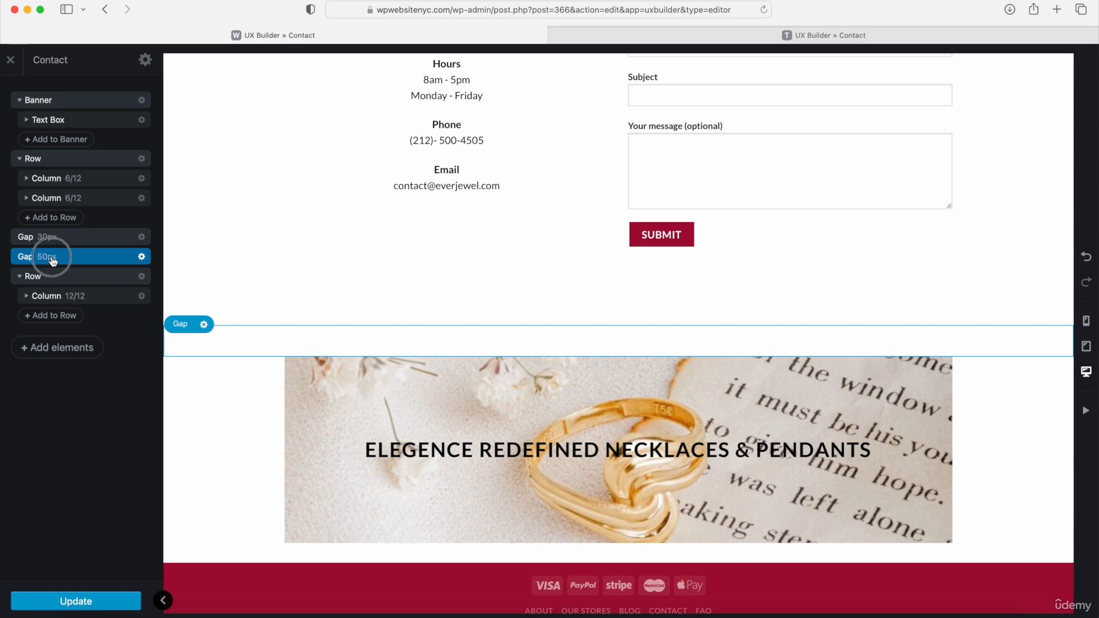
- Move the 50px gap between the banner and the two-column contact row, then update the page
left_click_drag(52, 260, 46, 153)
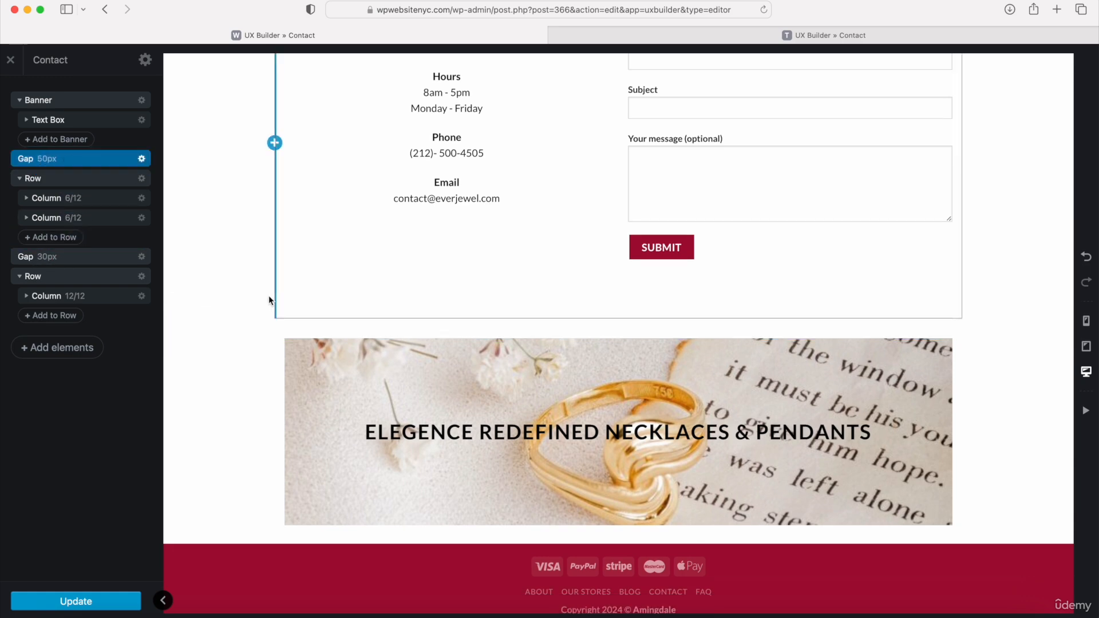
scroll(275, 297, "down", 5)
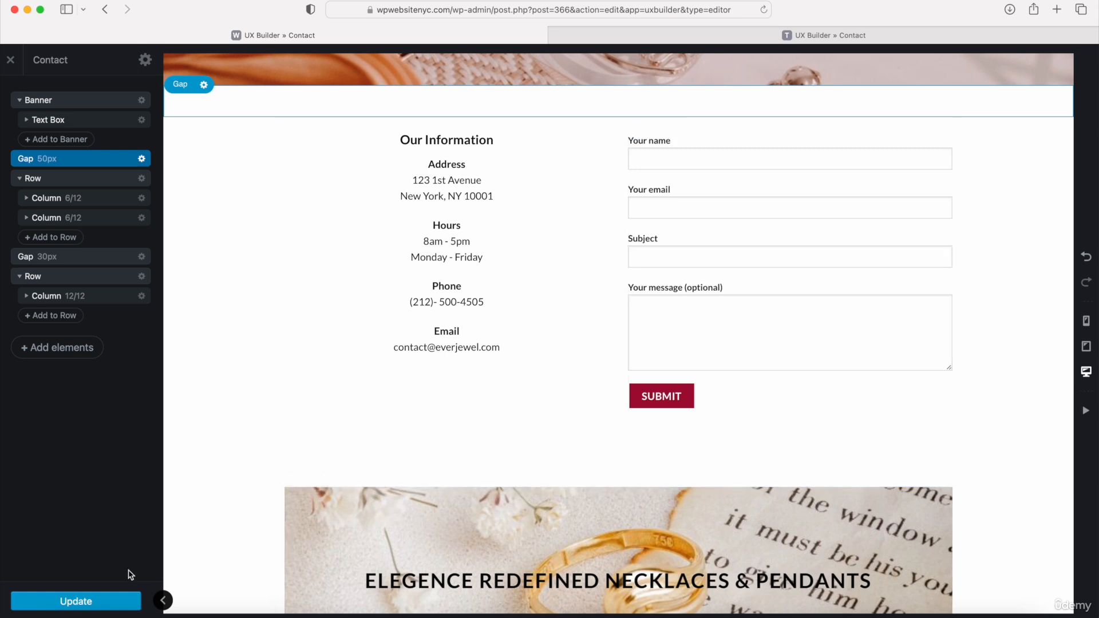
left_click(73, 605)
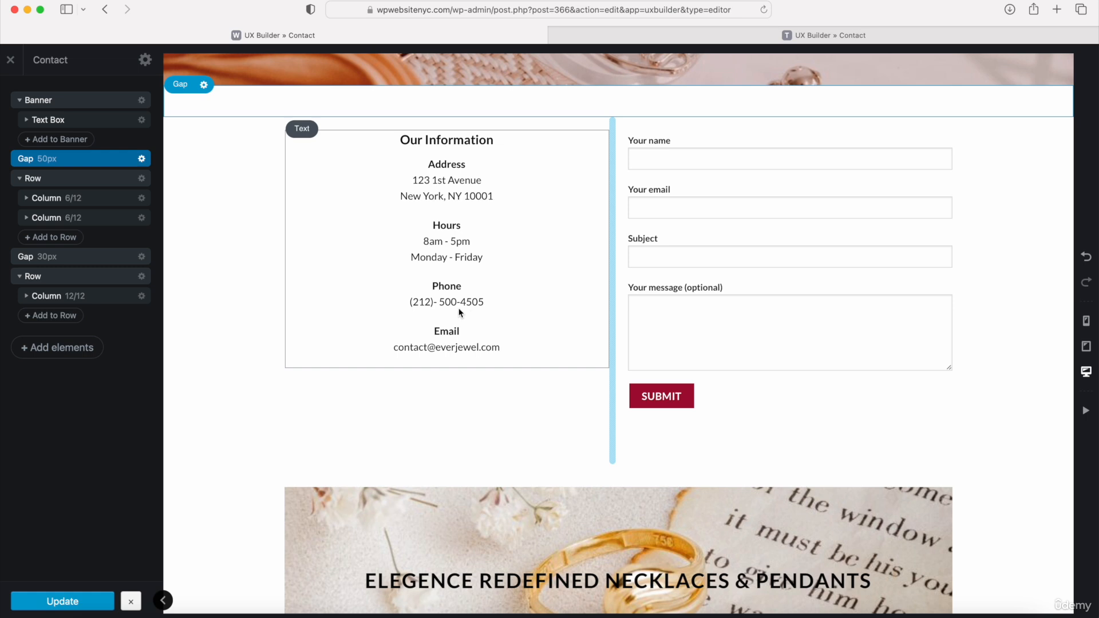
- Check the finished Contact page, then exit the builder and go to the last page of the Pages list
scroll(459, 312, "up", 5)
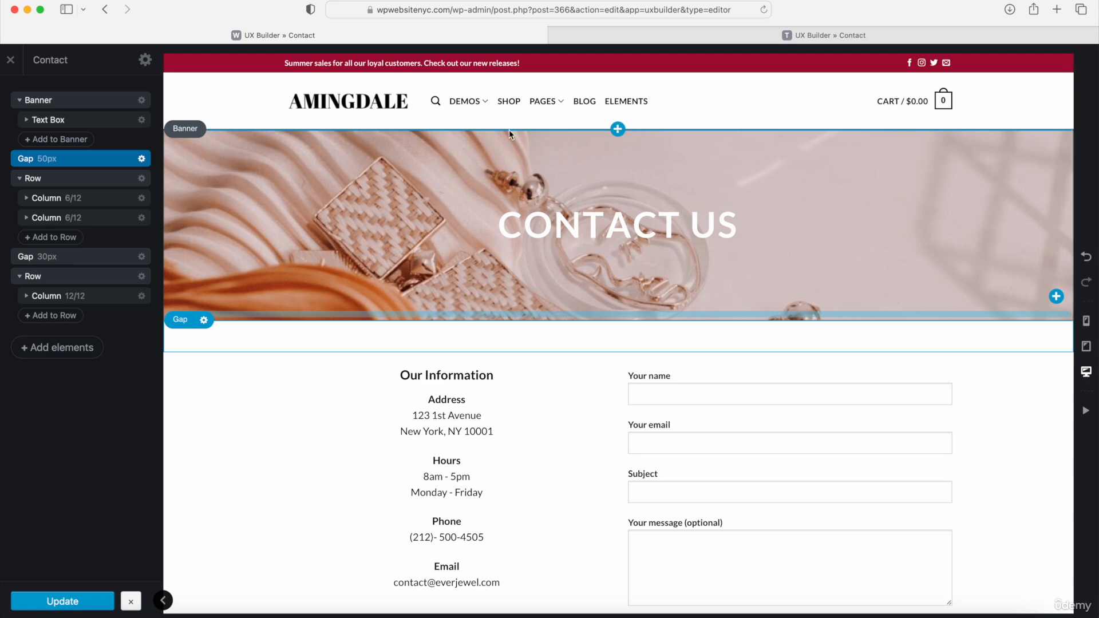
scroll(509, 132, "down", 8)
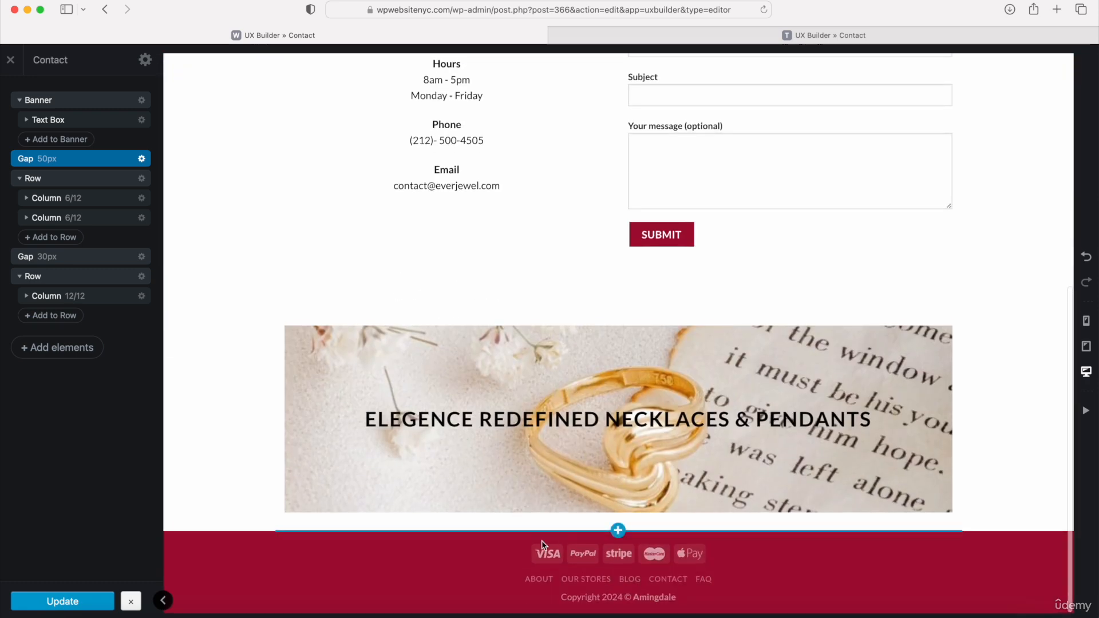
scroll(473, 483, "up", 8)
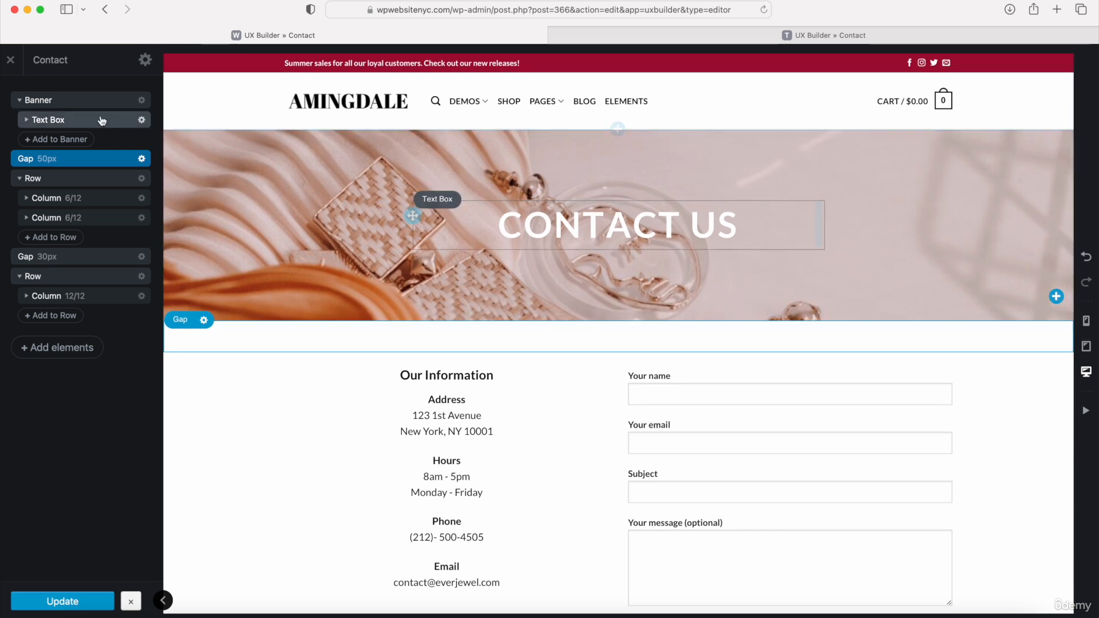
left_click(10, 60)
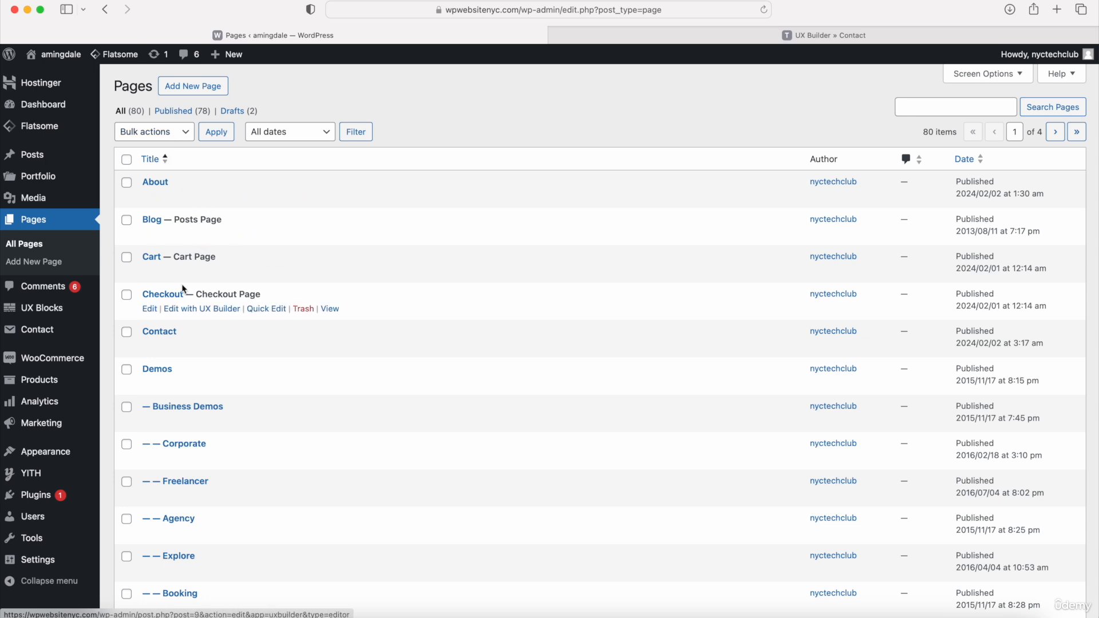
left_click(1077, 138)
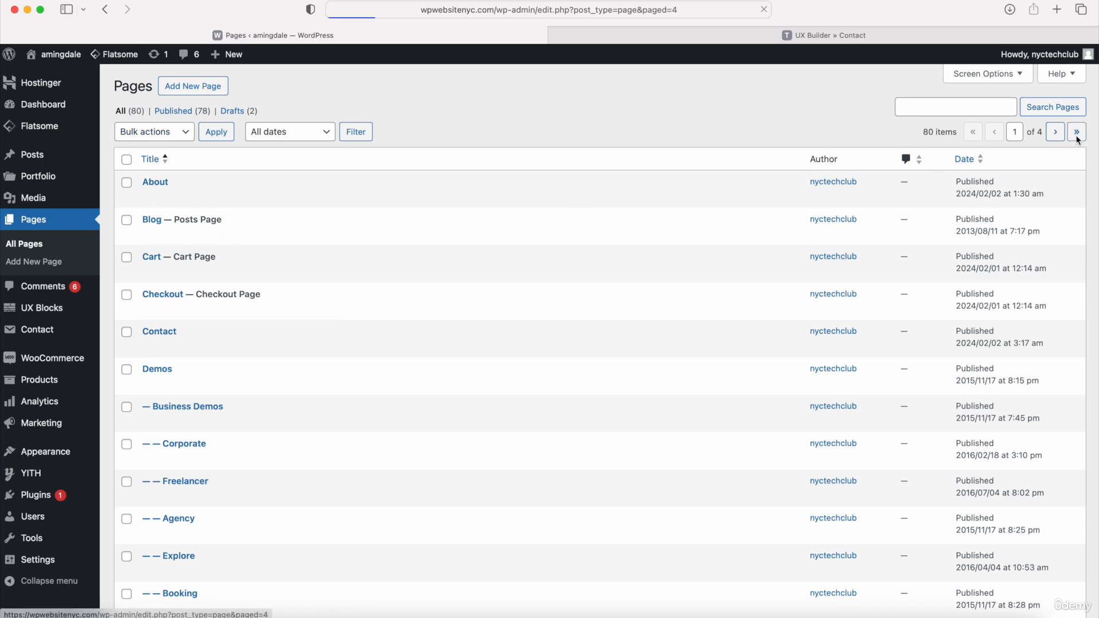
left_click(127, 162)
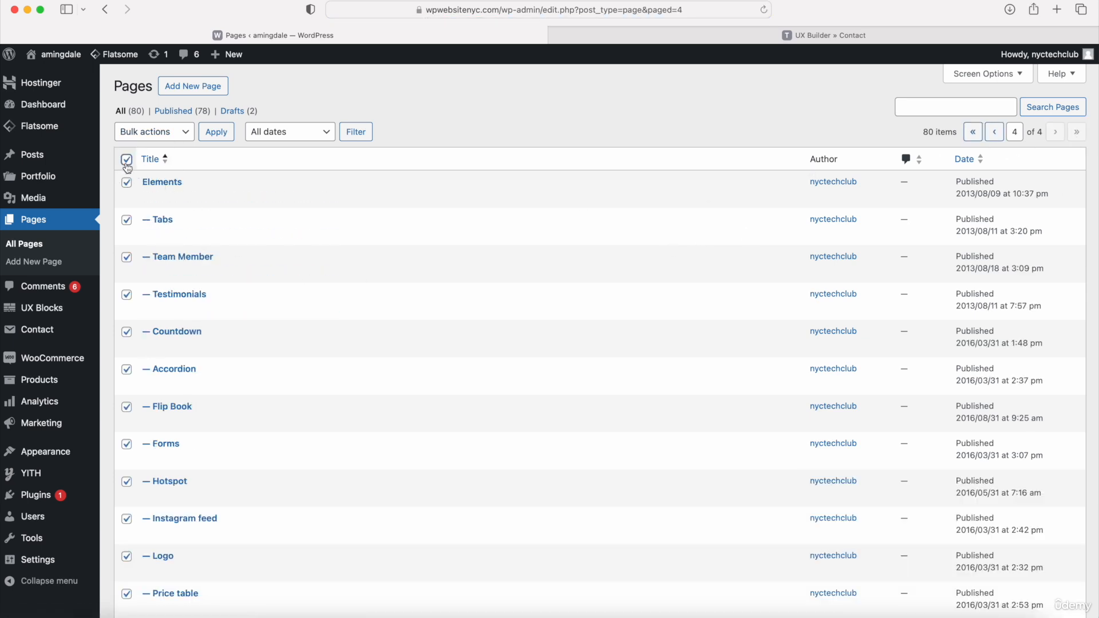
scroll(172, 355, "down", 8)
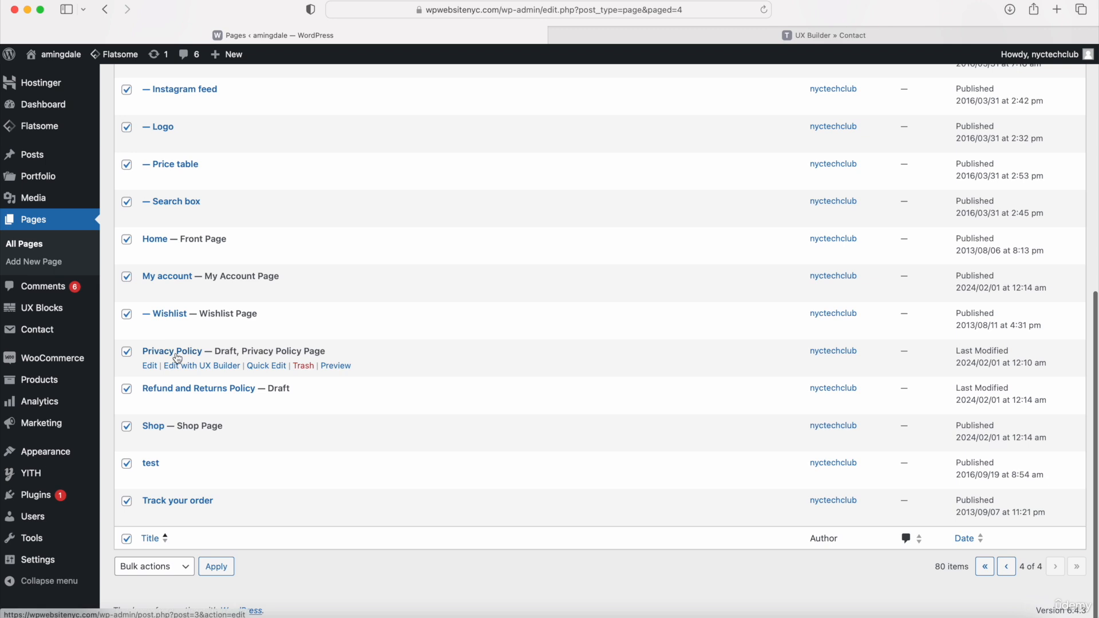
left_click(126, 241)
left_click(126, 278)
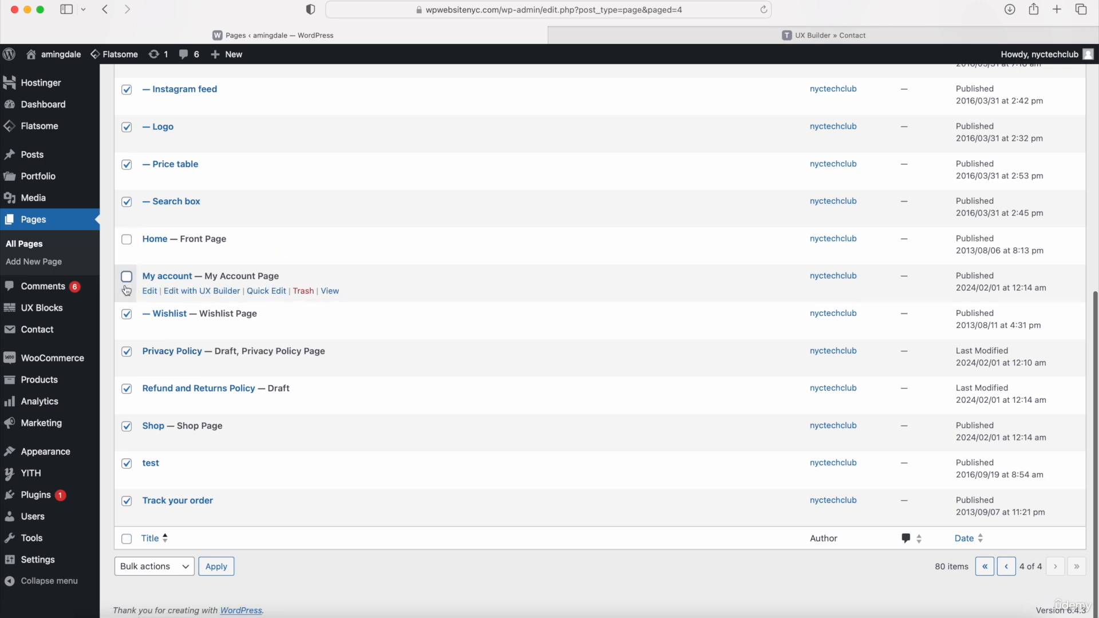
left_click(126, 314)
left_click(126, 352)
left_click(126, 389)
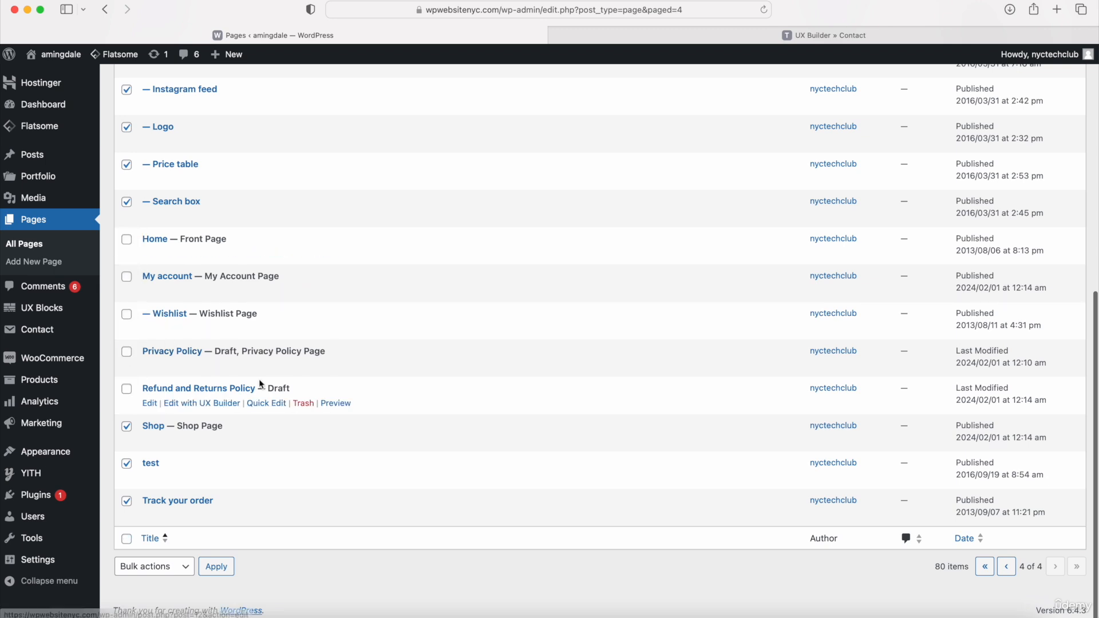
left_click(127, 427)
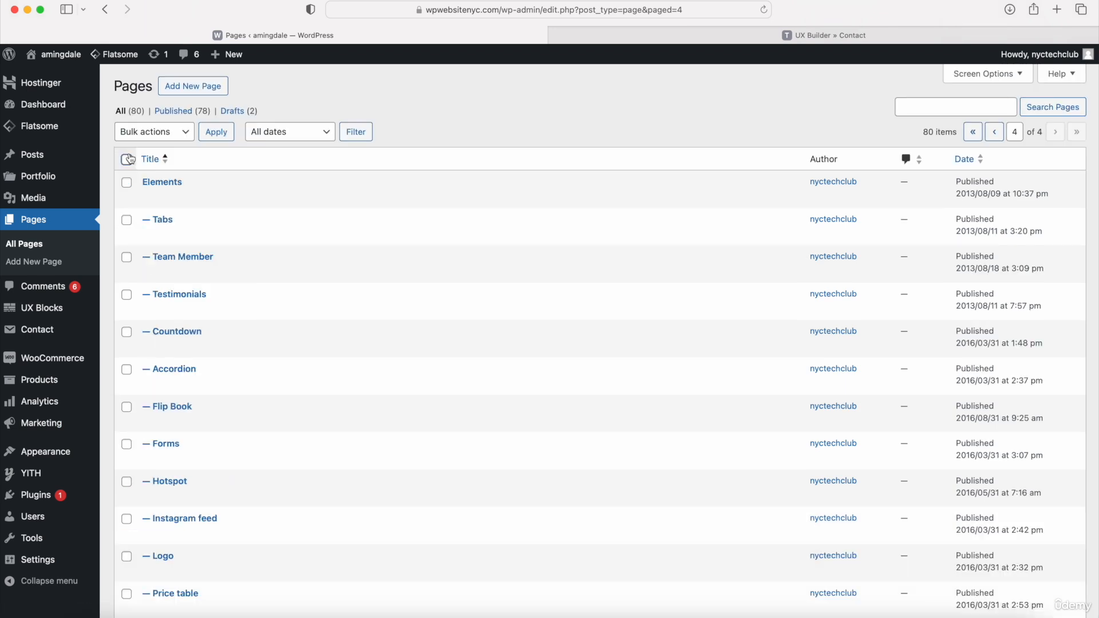
- Select all listed pages except Home, My account, Wishlist, Privacy Policy, Refund and Returns Policy and Shop, and move them to the Trash
scroll(127, 158, "down", 6)
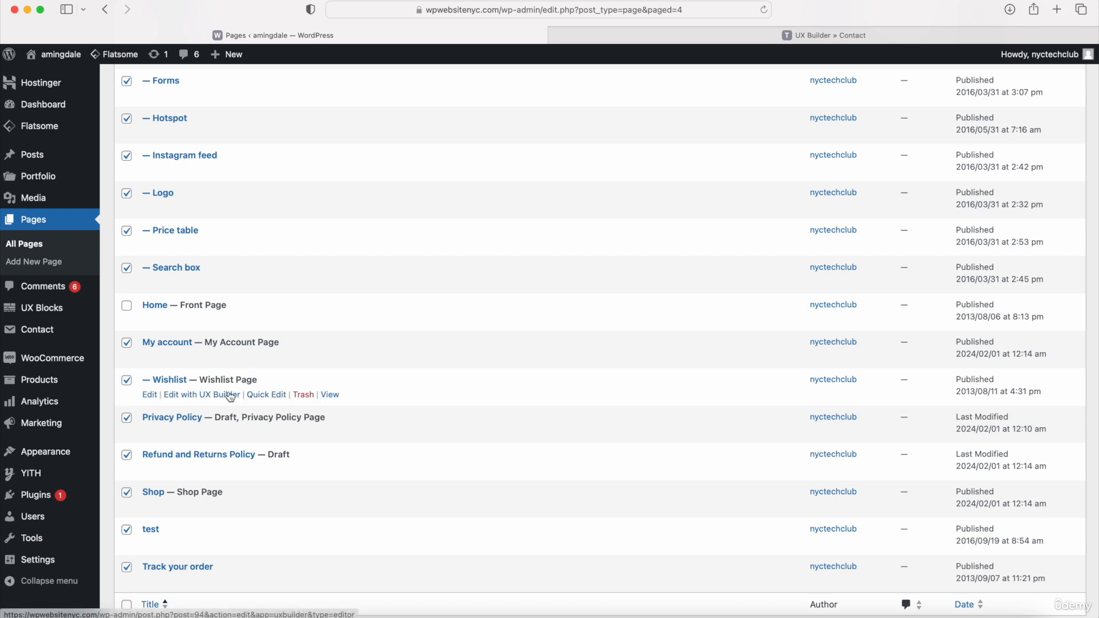
left_click(127, 455)
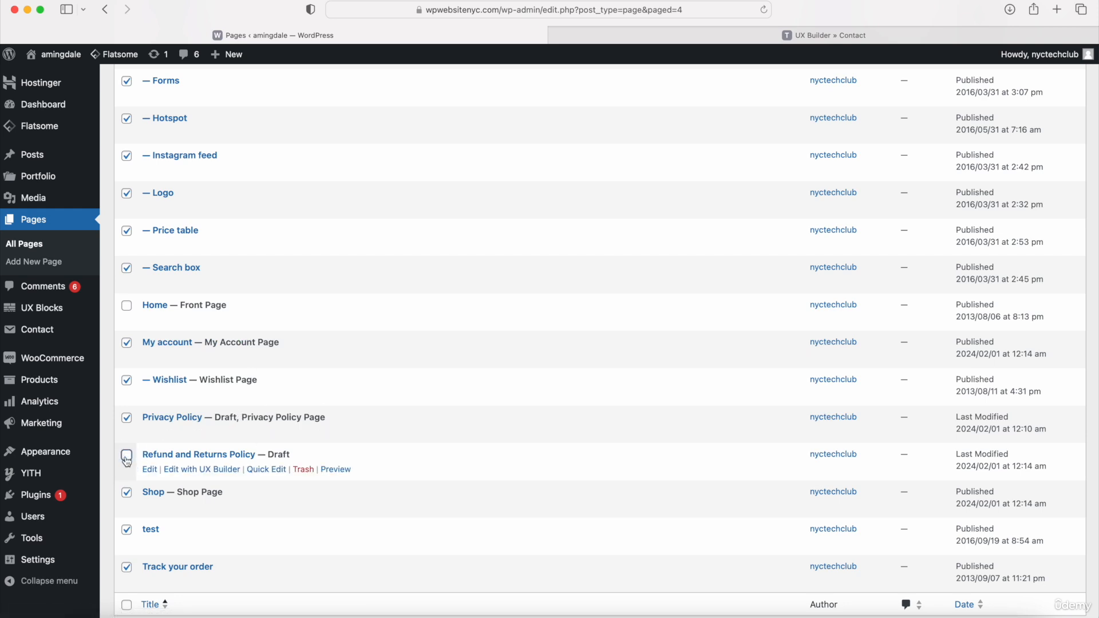
left_click(127, 492)
left_click(127, 417)
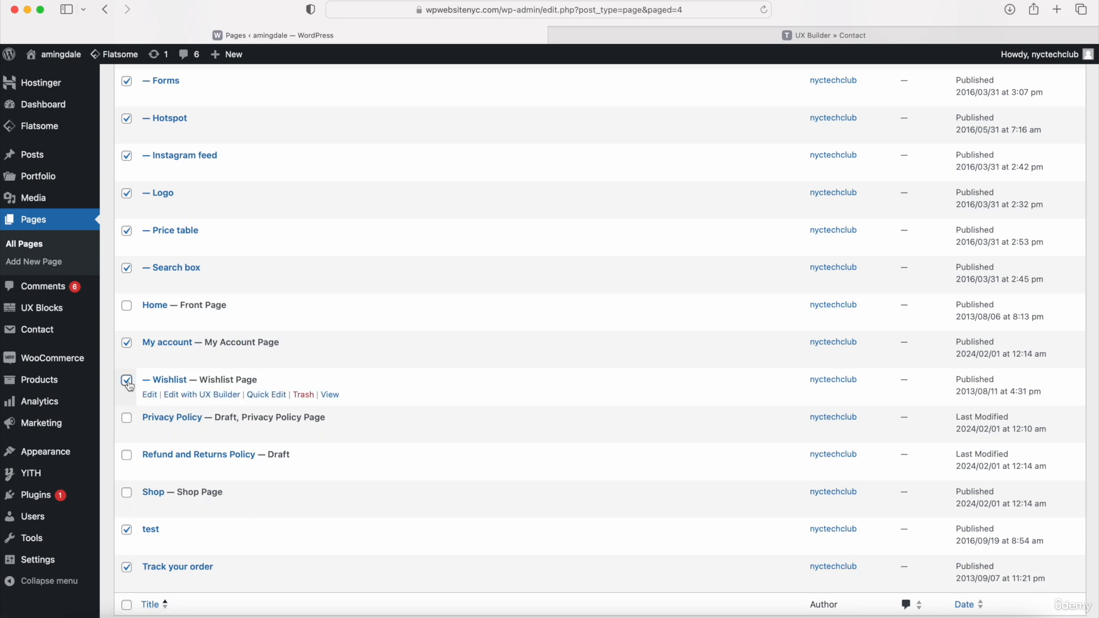
left_click(126, 381)
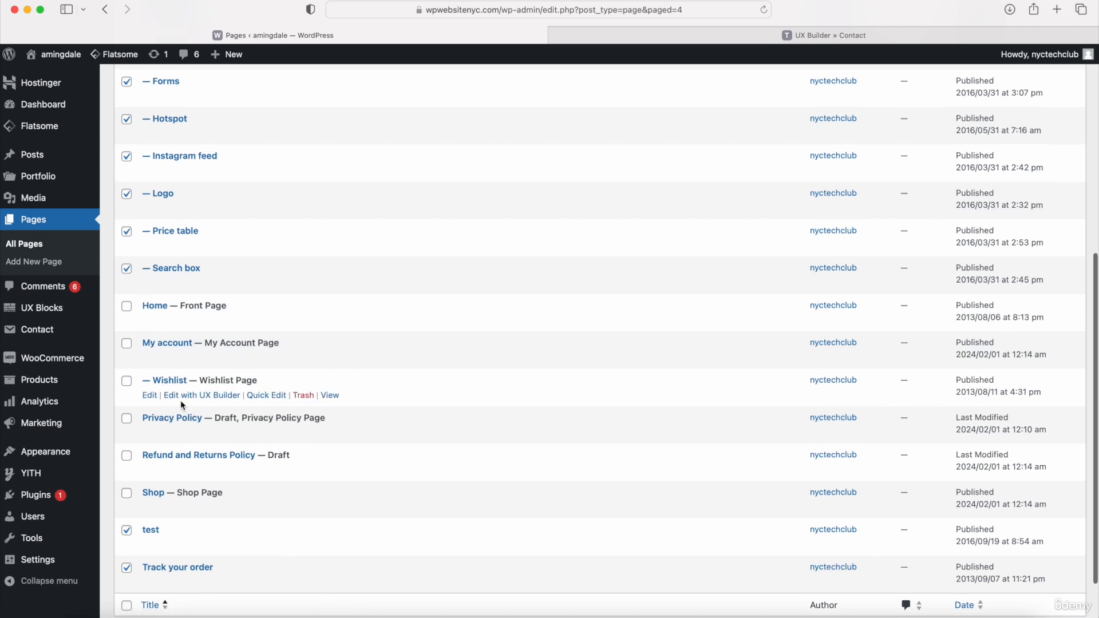
scroll(181, 400, "up", 6)
left_click(172, 131)
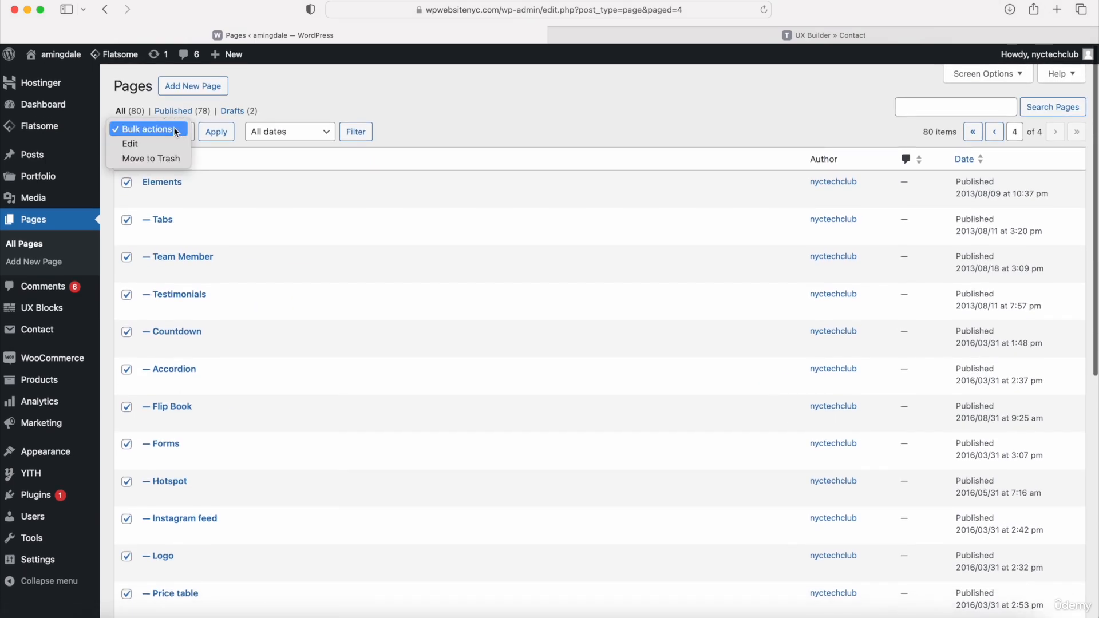
left_click(166, 159)
left_click(217, 136)
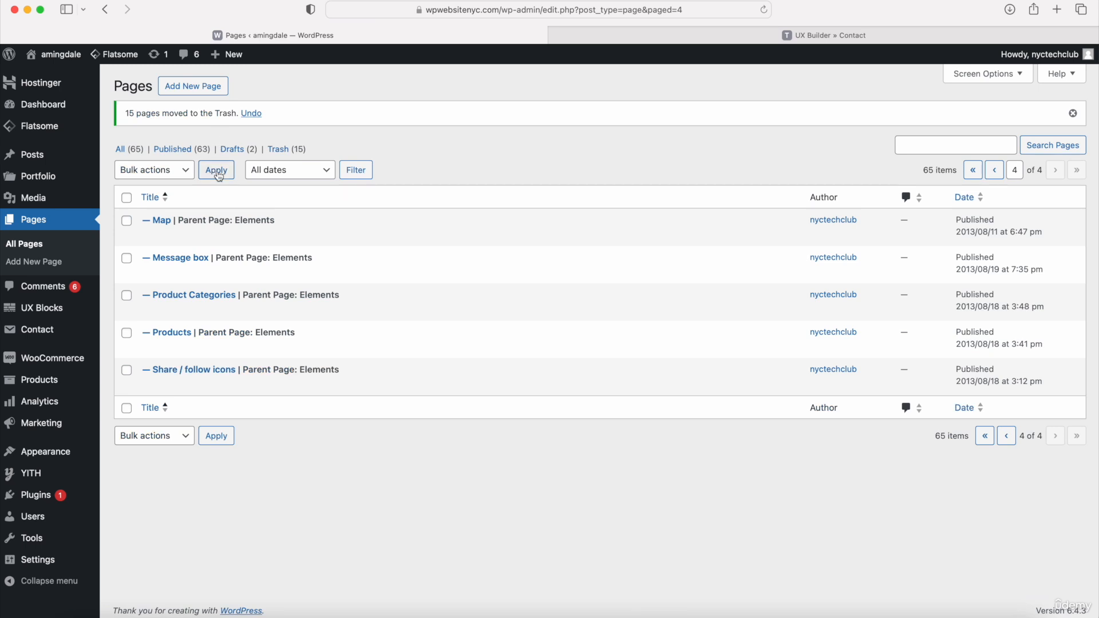
- Move all the listed Elements subpages, from Map to Share / follow icons, to the Trash in bulk
left_click(126, 198)
left_click(156, 173)
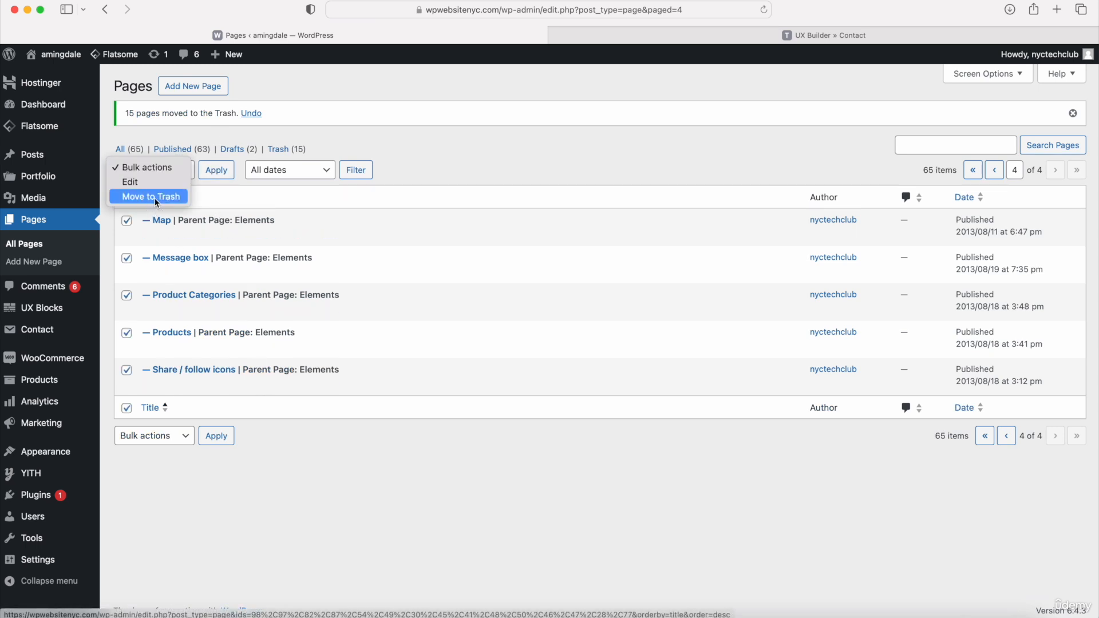
left_click(151, 197)
left_click(217, 171)
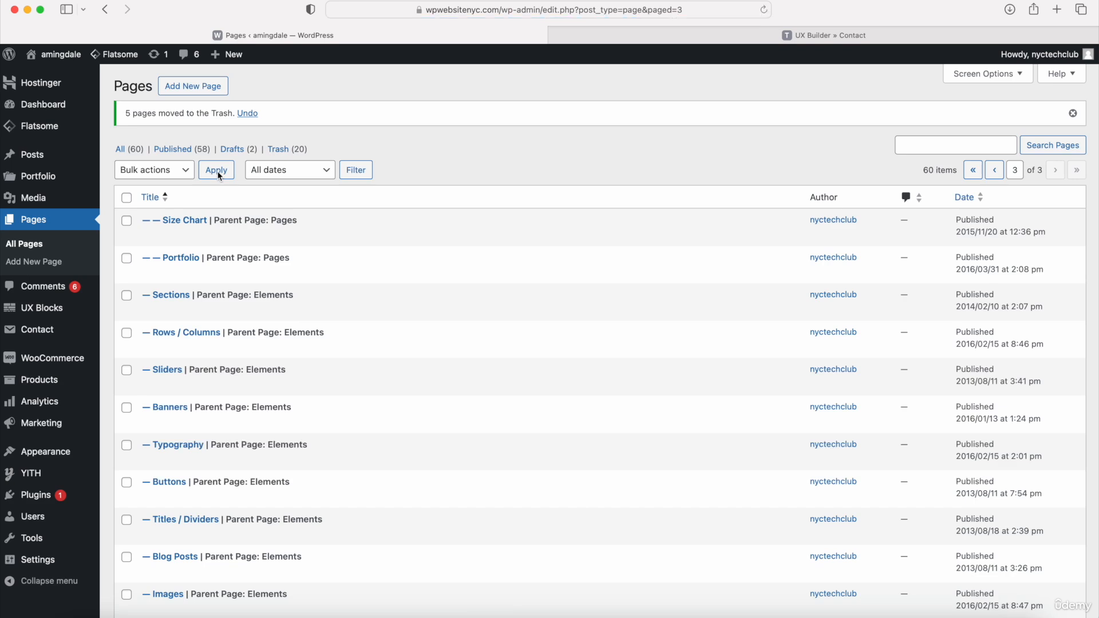
- Select every page in the list, from Size Chart down to Pages, and move them to the Trash in bulk
left_click(127, 198)
scroll(191, 303, "down", 6)
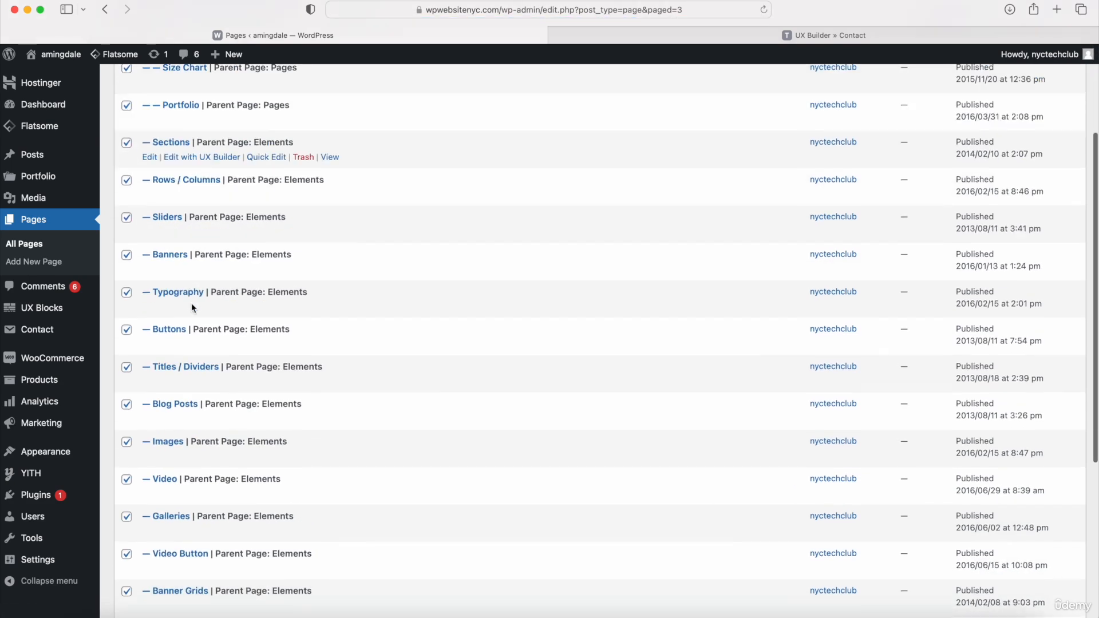
scroll(191, 304, "down", 2)
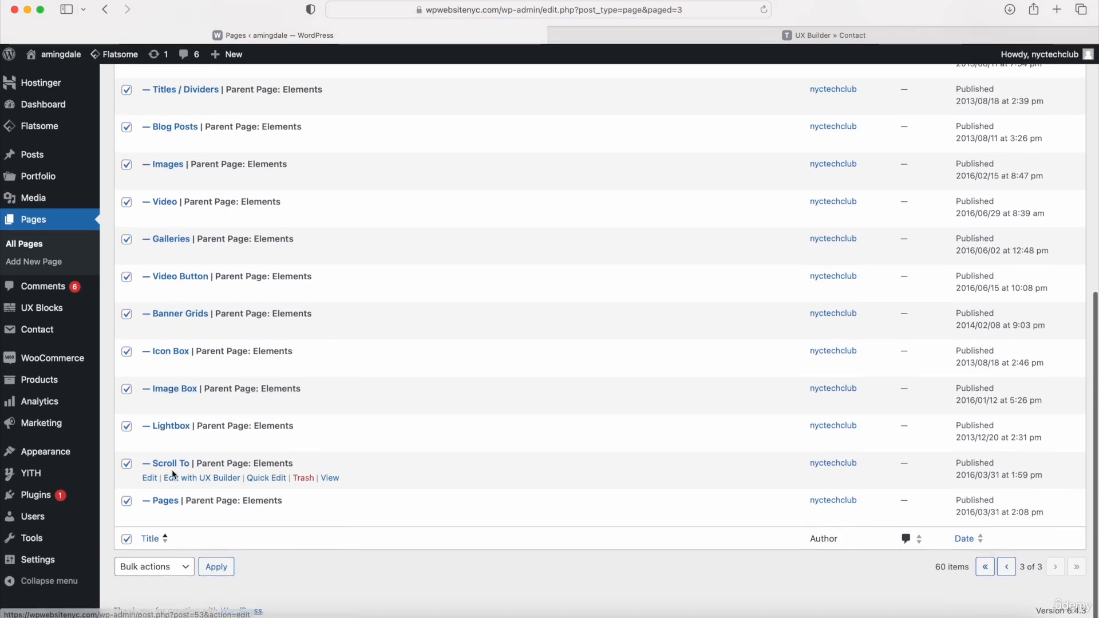
scroll(172, 470, "up", 7)
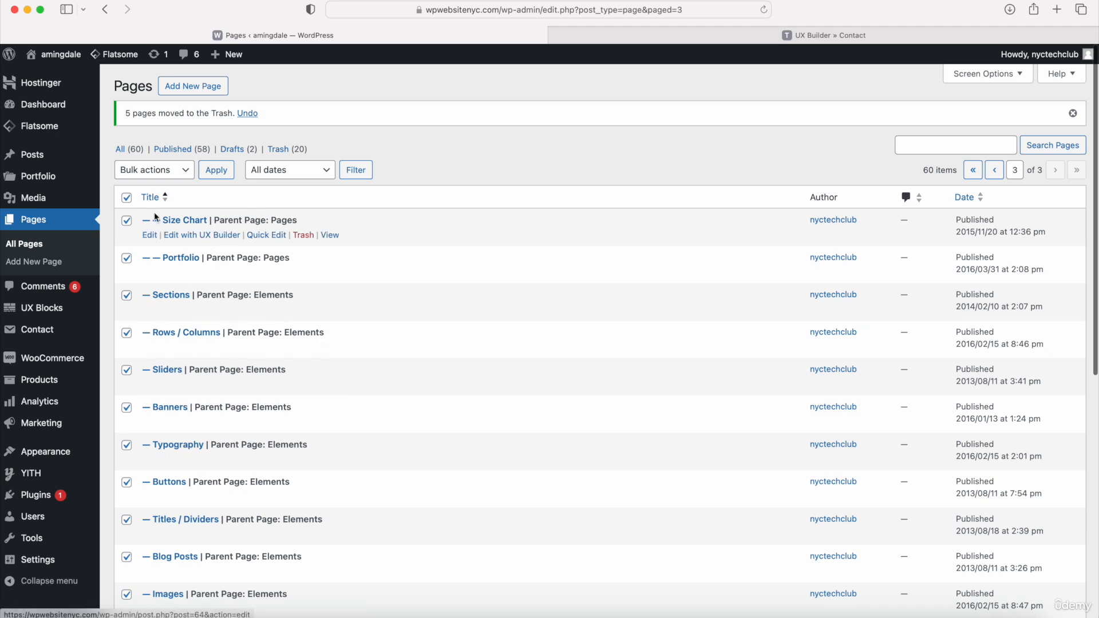
left_click(152, 170)
left_click(163, 197)
left_click(216, 170)
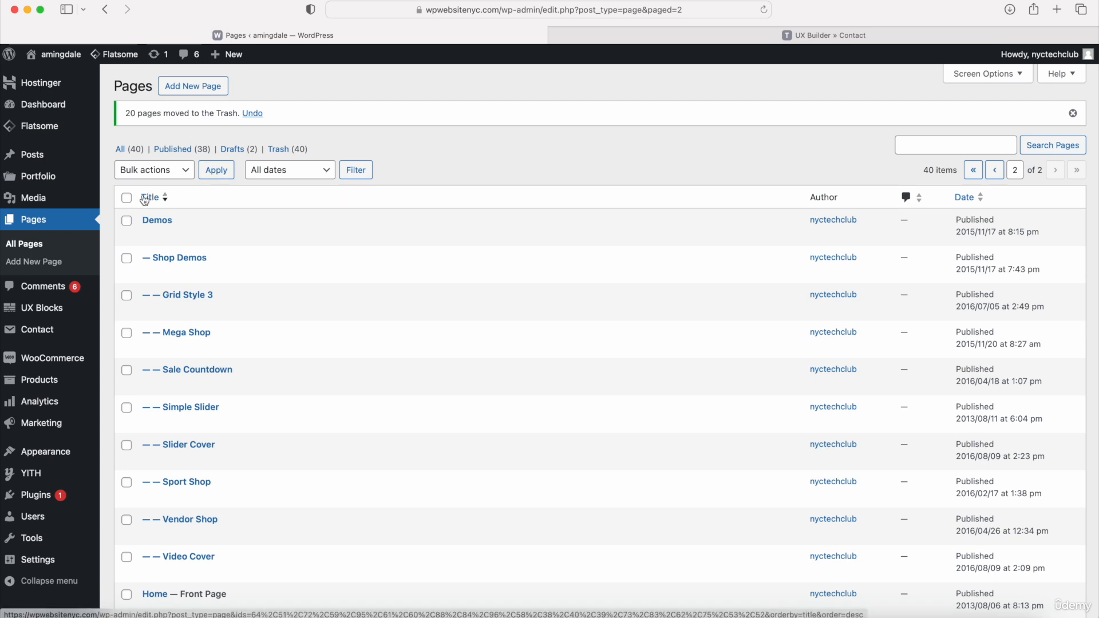
- Trash the listed Demos pages and Pages subpages in bulk, keeping Home, My account, Wishlist, Privacy Policy, Refund and Returns Policy and Shop
scroll(190, 229, "down", 7)
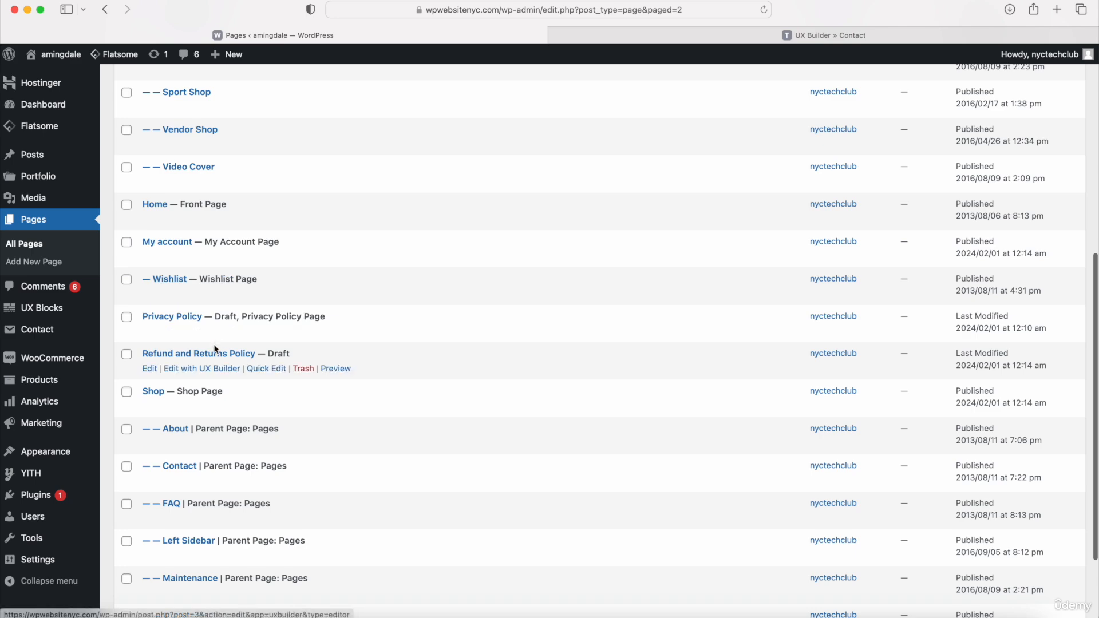
scroll(163, 533, "down", 2)
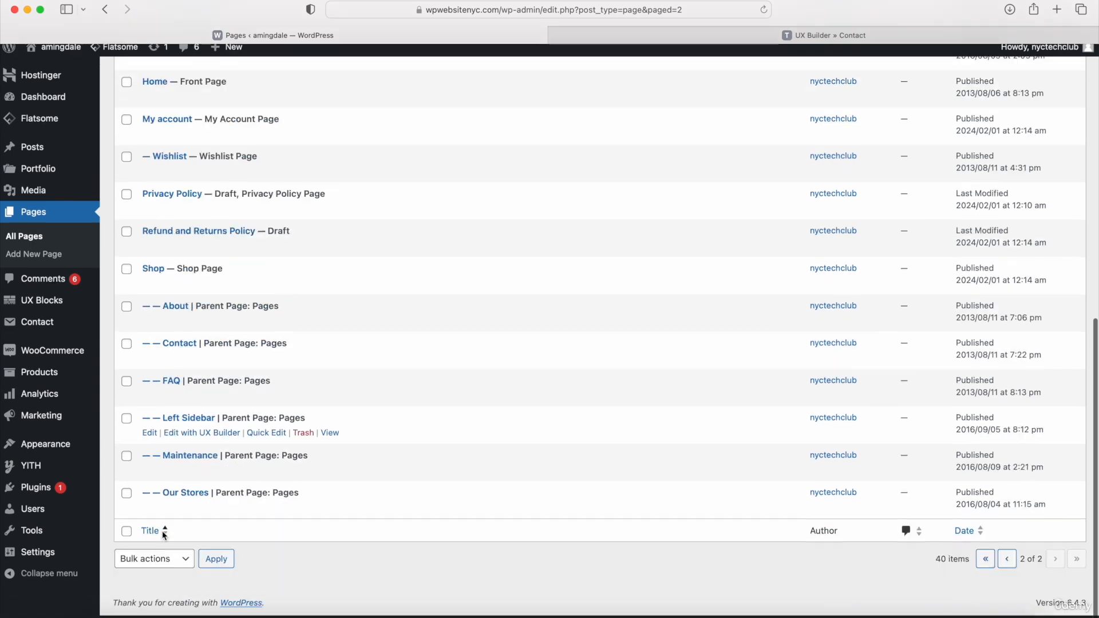
scroll(163, 530, "up", 10)
left_click(127, 197)
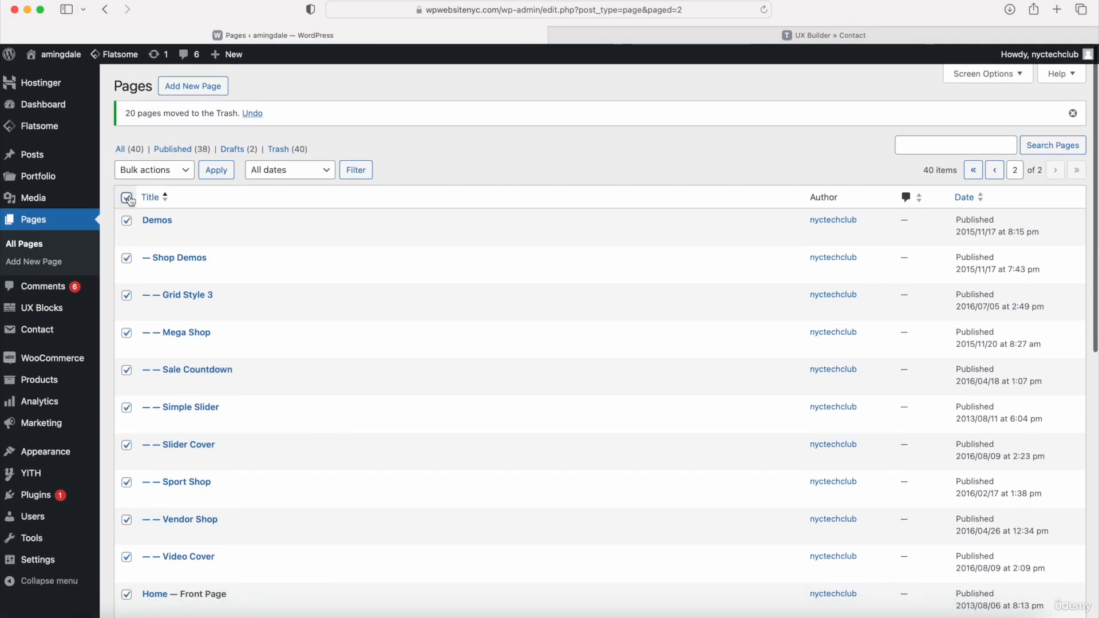
scroll(163, 341, "down", 6)
left_click(126, 288)
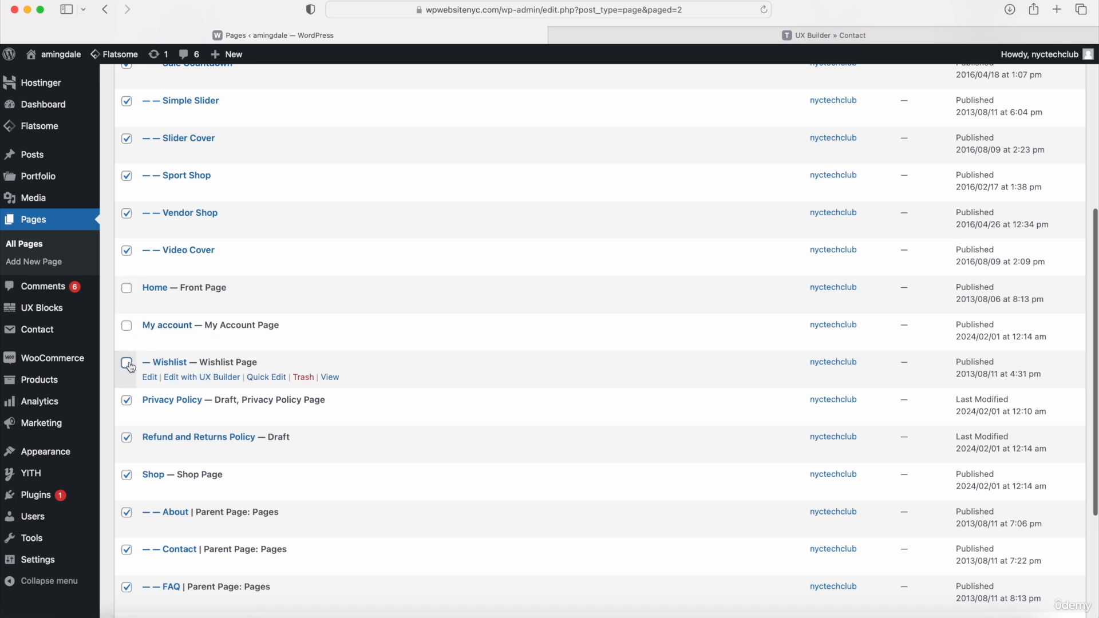
left_click(128, 403)
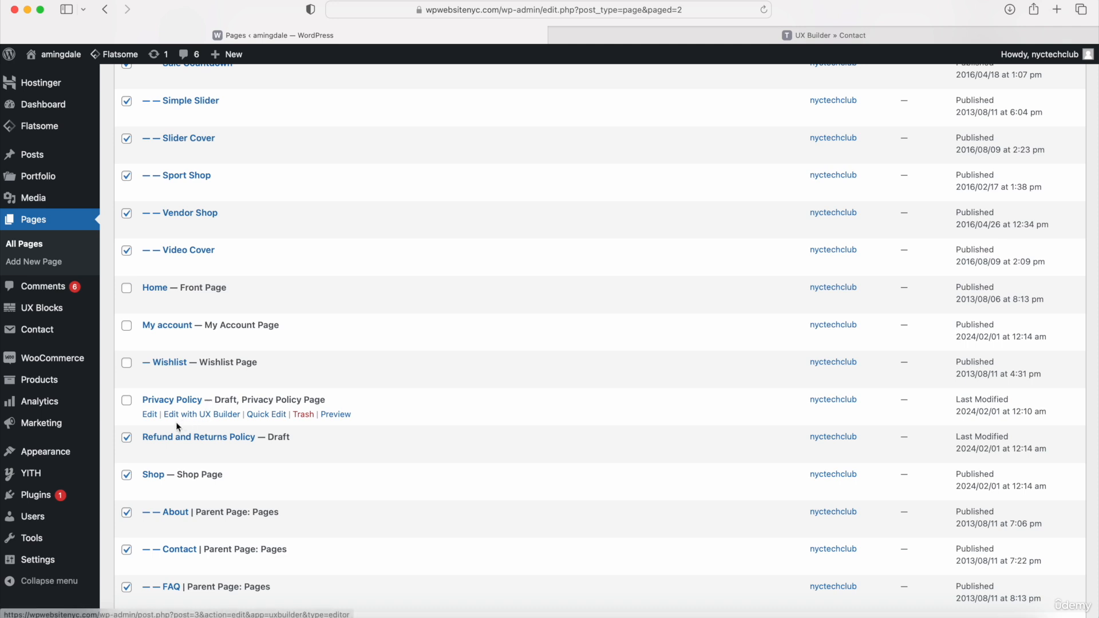
left_click(126, 437)
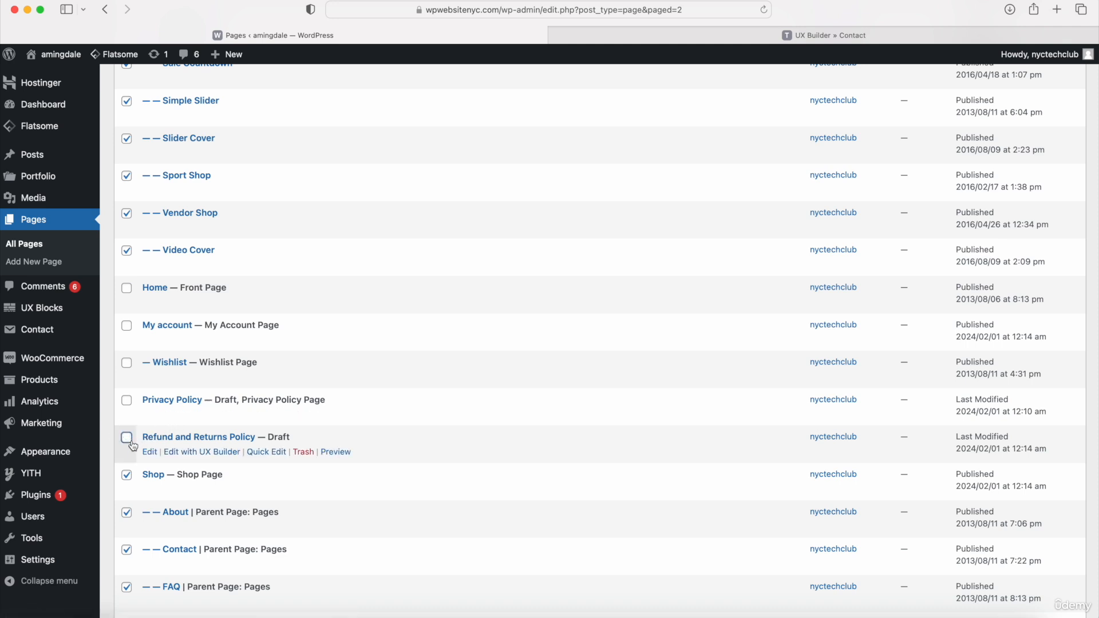
left_click(126, 475)
scroll(129, 458, "down", 3)
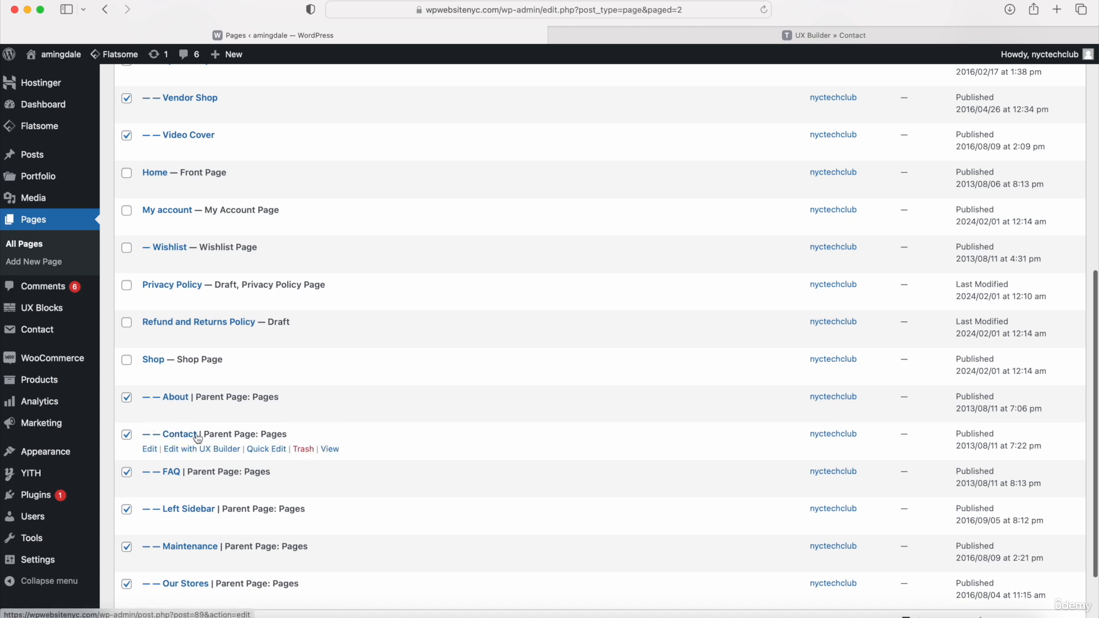
scroll(197, 438, "down", 3)
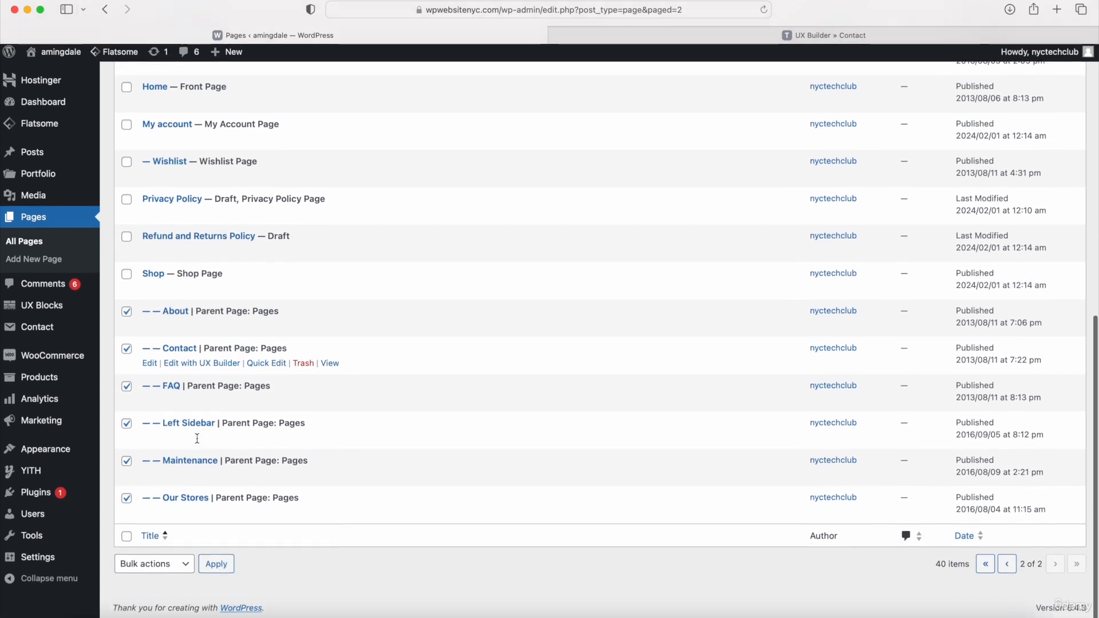
left_click(170, 570)
left_click(151, 593)
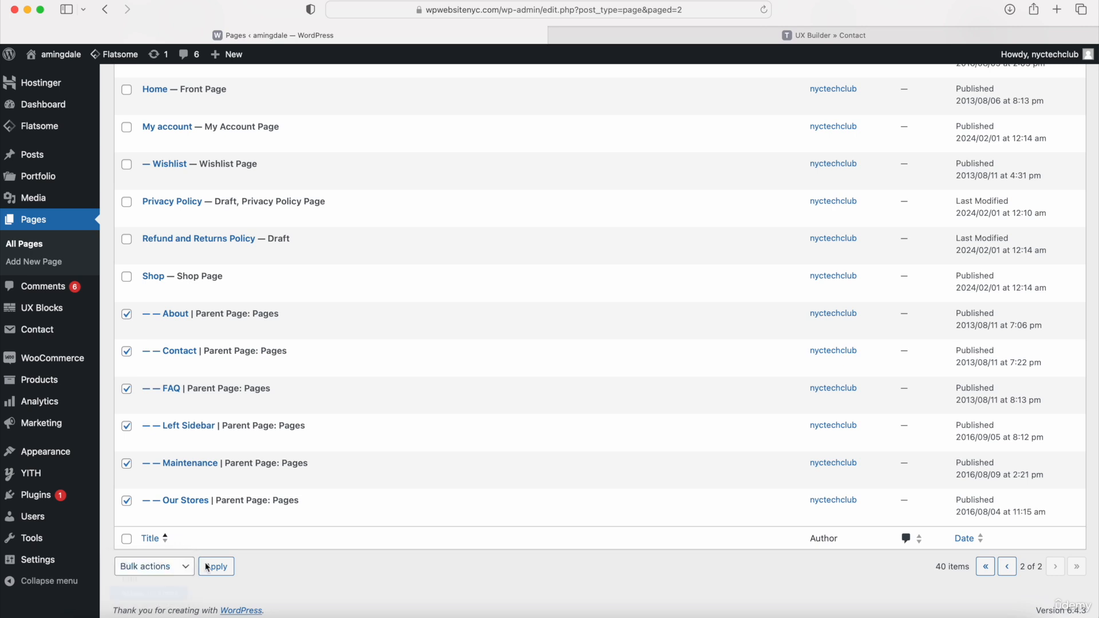
left_click(214, 570)
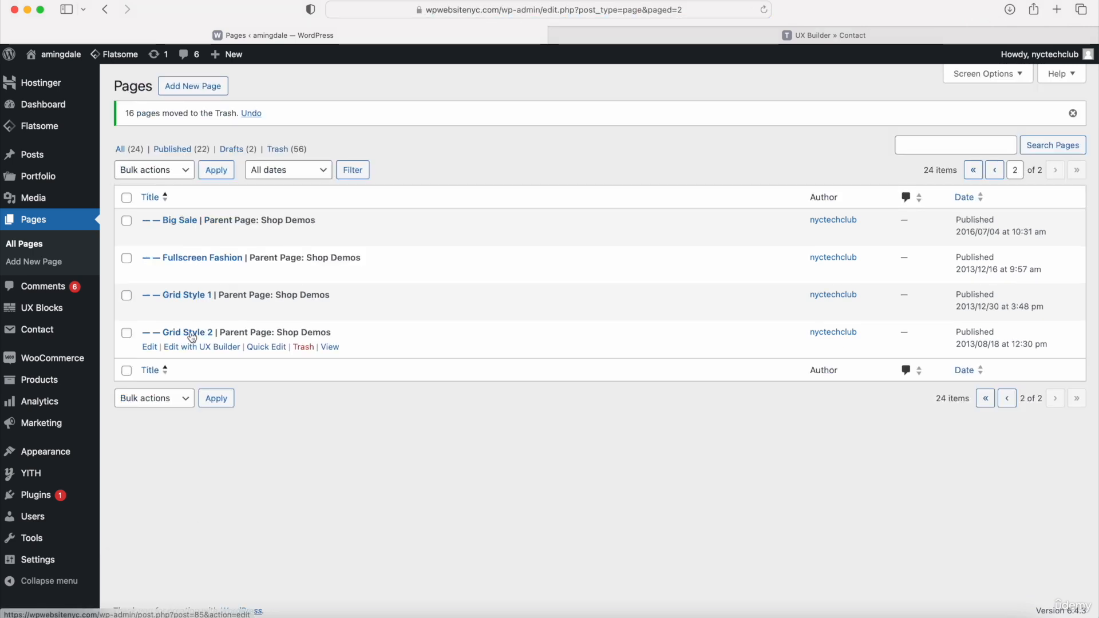